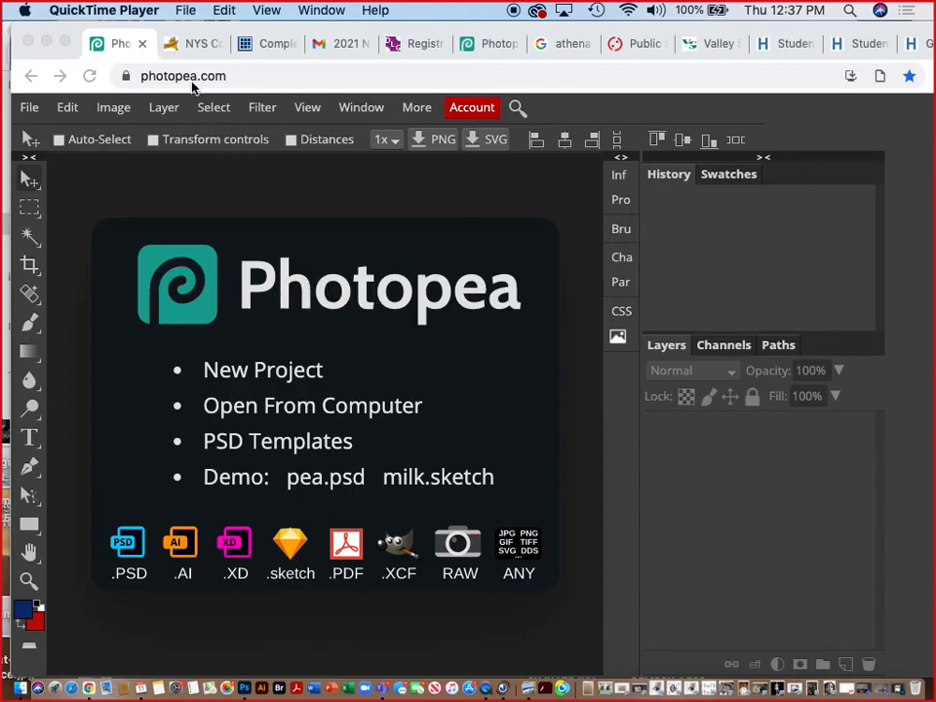
- Try to open the drawing photo IMG_0560.heic from the Downloads folder
{"action": "left_click", "coordinate": [159, 31]}
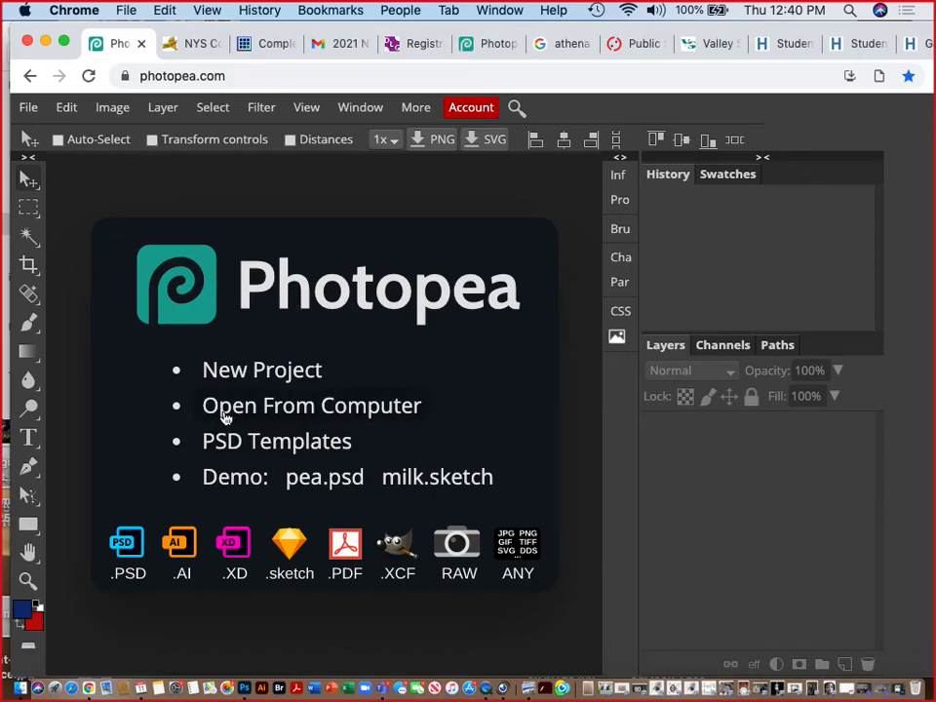
{"action": "left_click", "coordinate": [312, 405]}
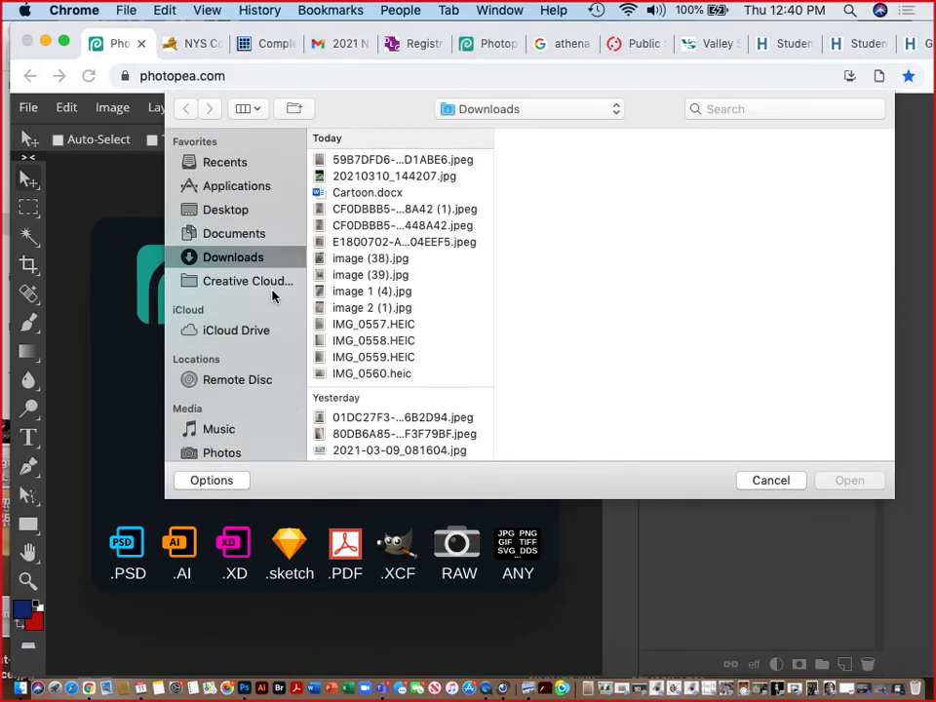
{"action": "left_click", "coordinate": [382, 160]}
{"action": "left_click", "coordinate": [376, 192]}
{"action": "left_click", "coordinate": [371, 209]}
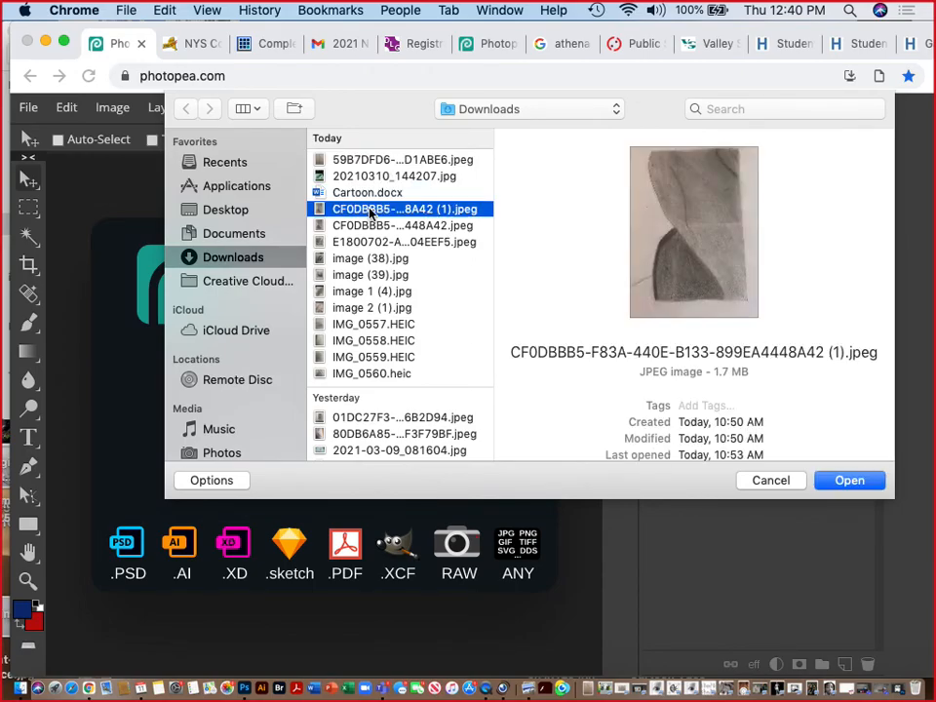
{"action": "left_click", "coordinate": [372, 225]}
{"action": "scroll", "coordinate": [394, 330], "scroll_direction": "down", "scroll_amount": 5}
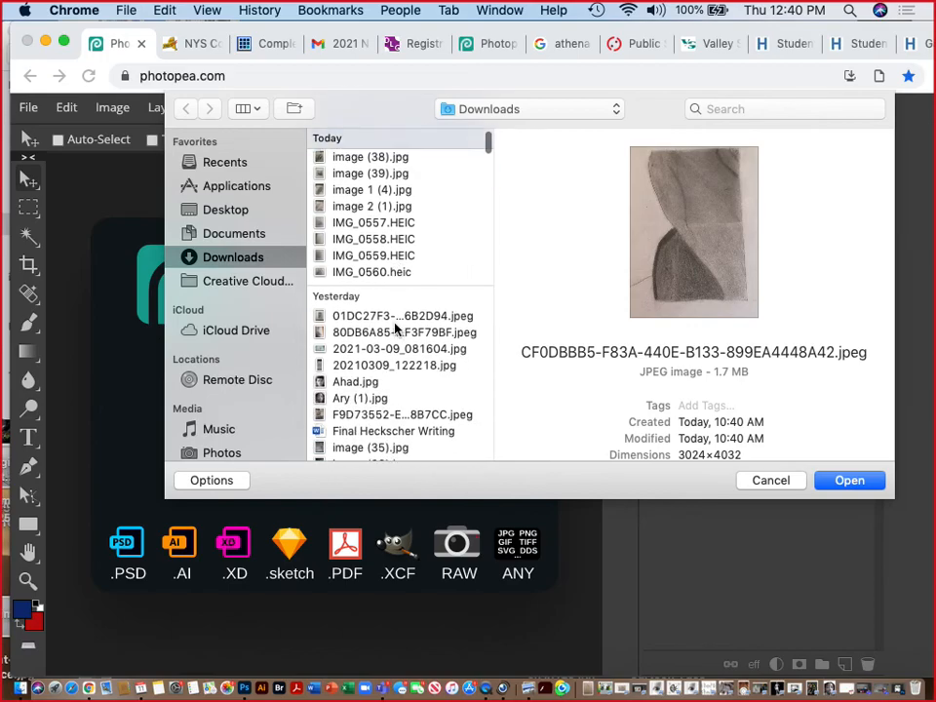
{"action": "scroll", "coordinate": [395, 329], "scroll_direction": "up", "scroll_amount": 1}
{"action": "scroll", "coordinate": [395, 330], "scroll_direction": "up", "scroll_amount": 2}
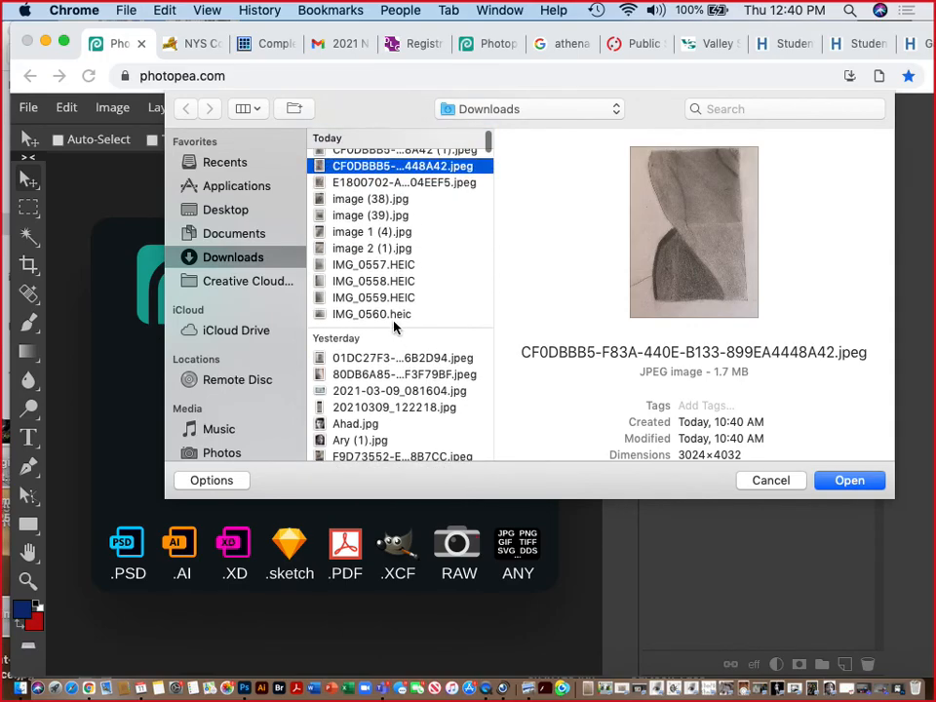
{"action": "left_click", "coordinate": [372, 314]}
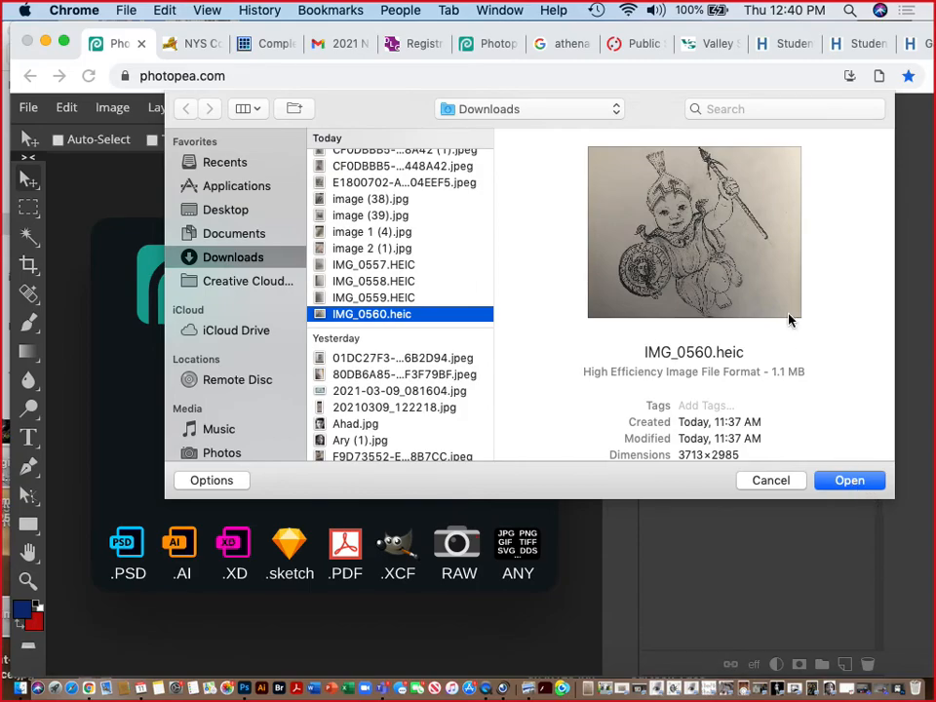
{"action": "left_click", "coordinate": [850, 481]}
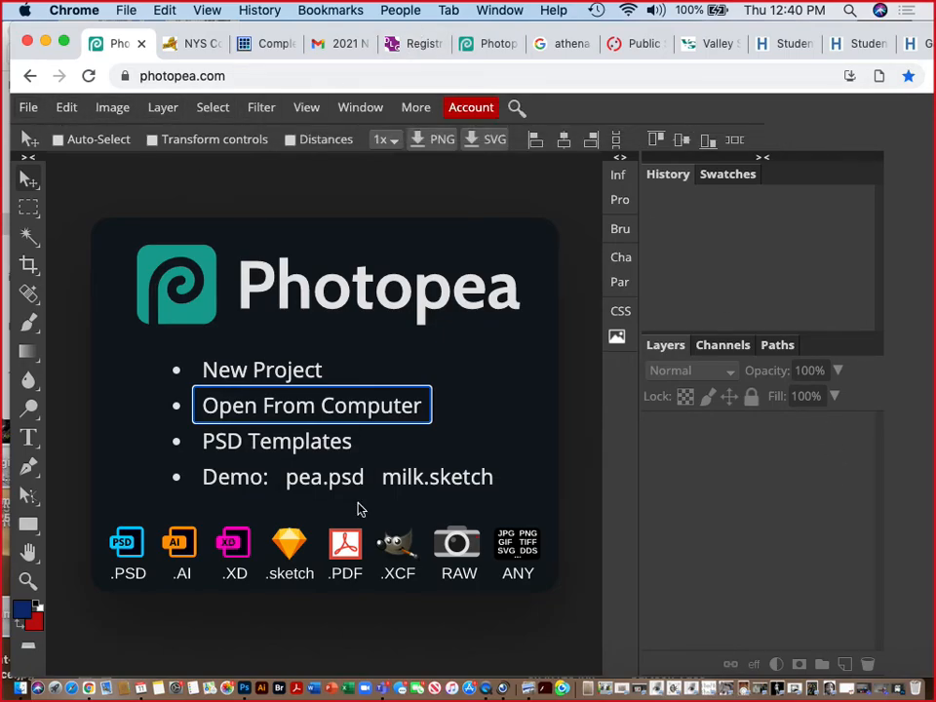
- Open the drawing photo 2021-03-11_123600.jpg from the Desktop folder
{"action": "left_click", "coordinate": [357, 408]}
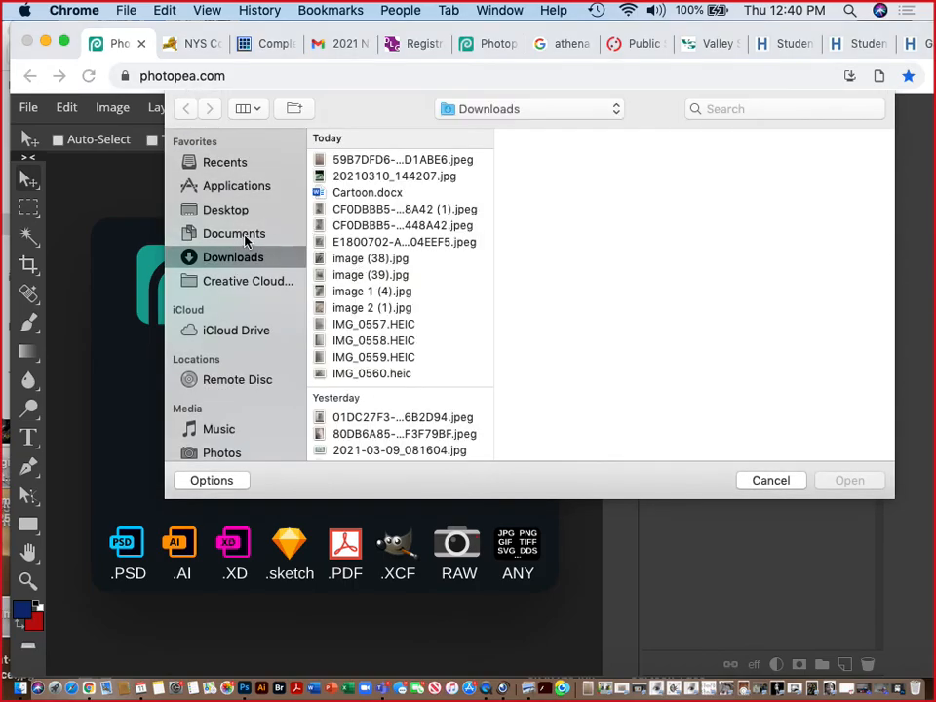
{"action": "left_click", "coordinate": [234, 212]}
{"action": "left_click", "coordinate": [366, 175]}
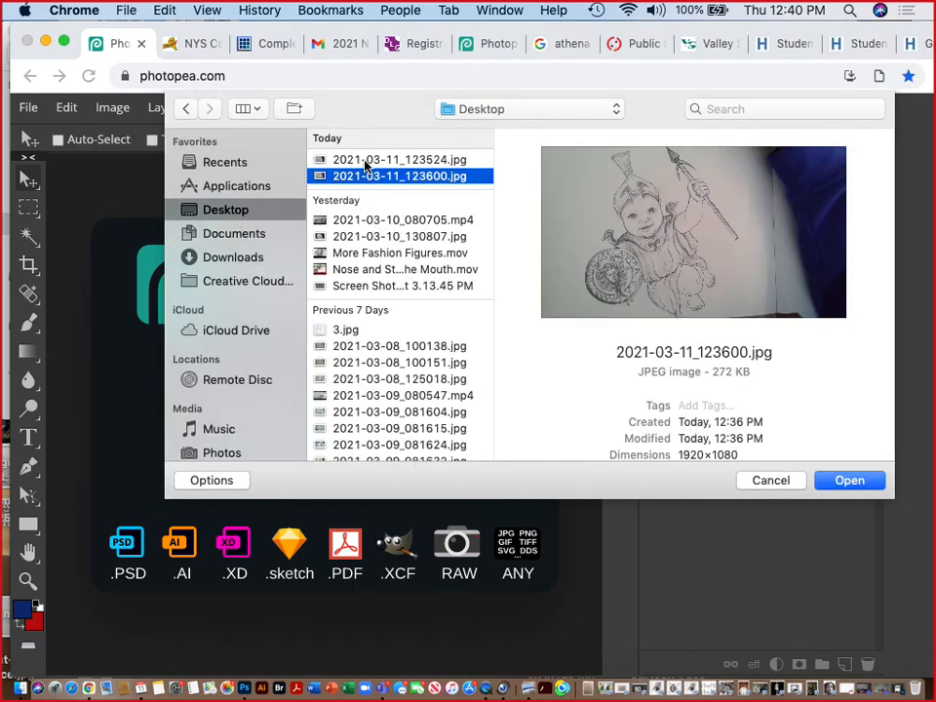
{"action": "left_click", "coordinate": [848, 479]}
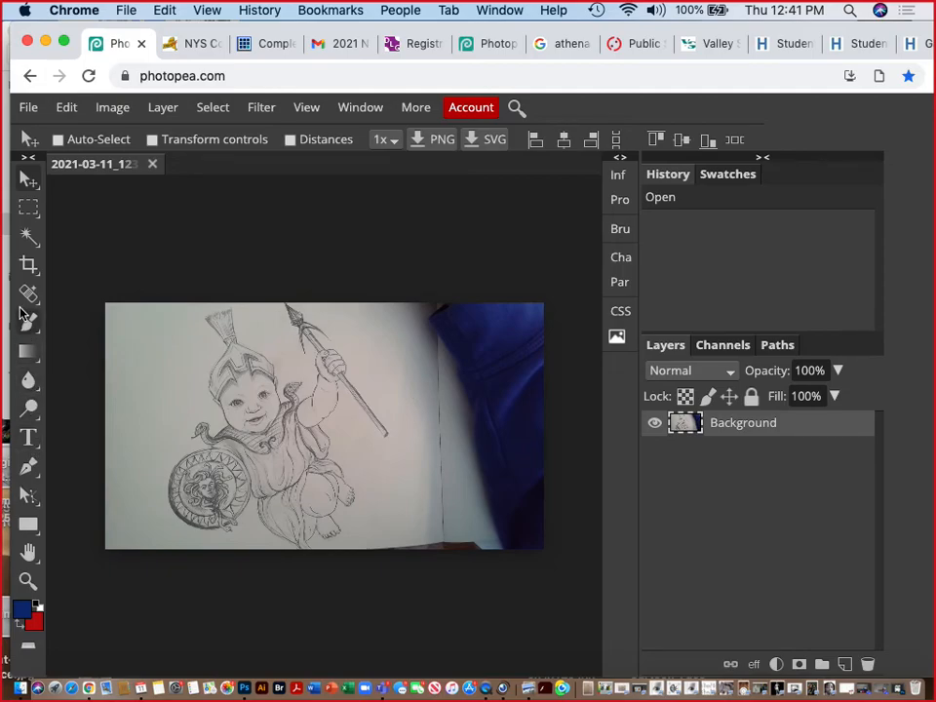
{"action": "right_click", "coordinate": [27, 234]}
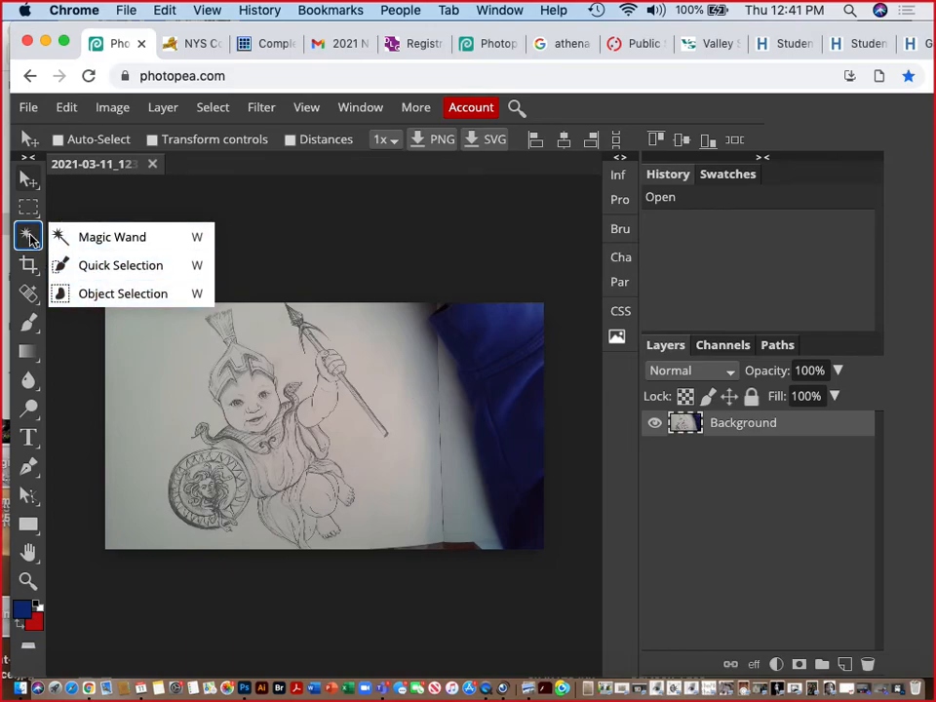
{"action": "left_click", "coordinate": [112, 237]}
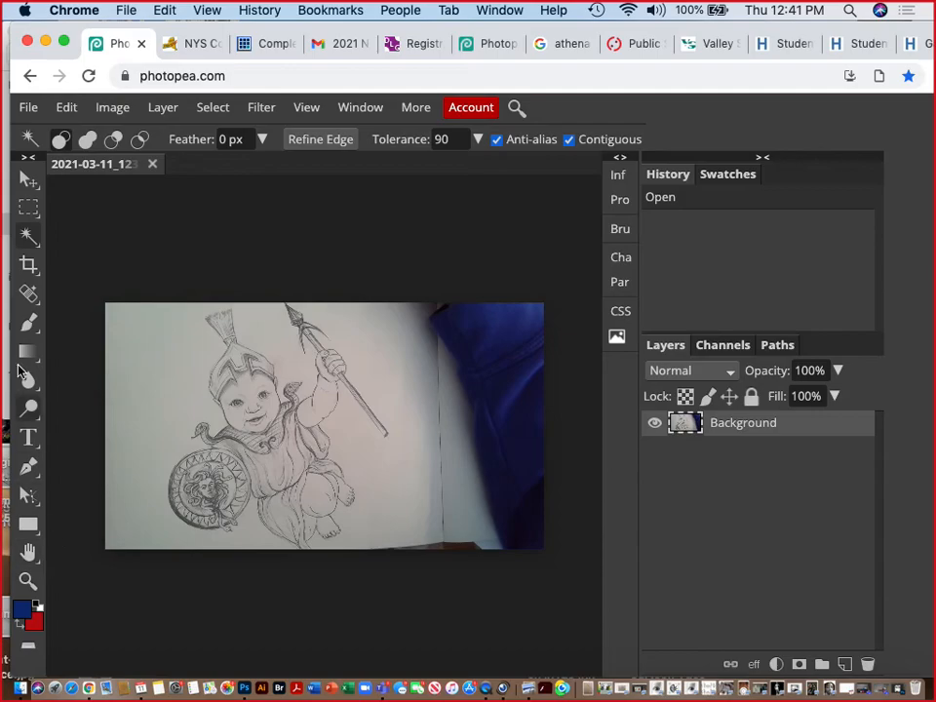
{"action": "left_click", "coordinate": [28, 208]}
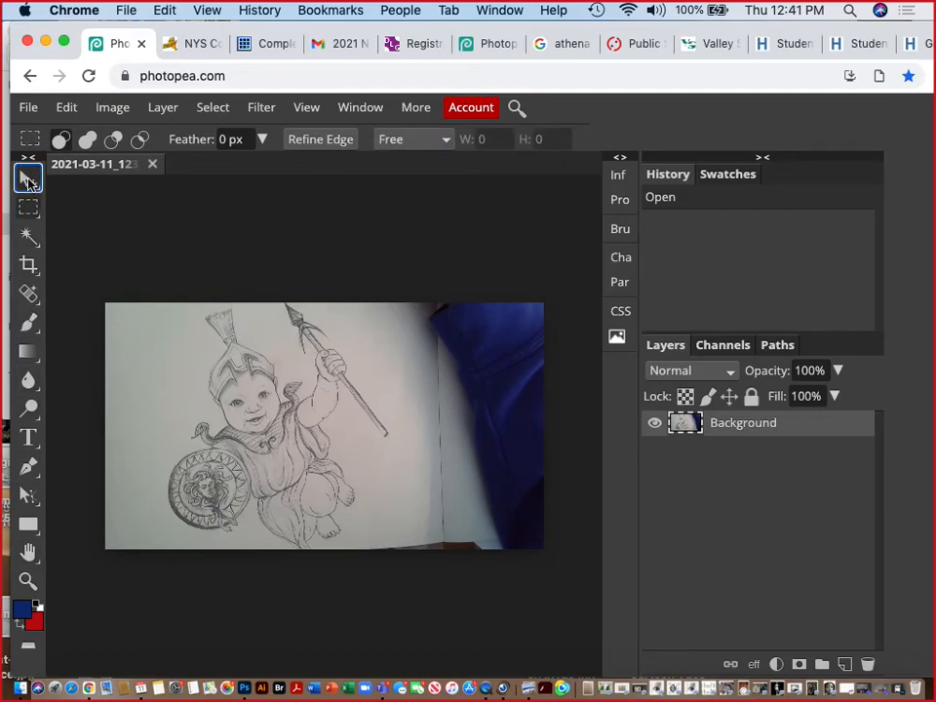
{"action": "left_click", "coordinate": [29, 179]}
{"action": "left_click", "coordinate": [28, 293]}
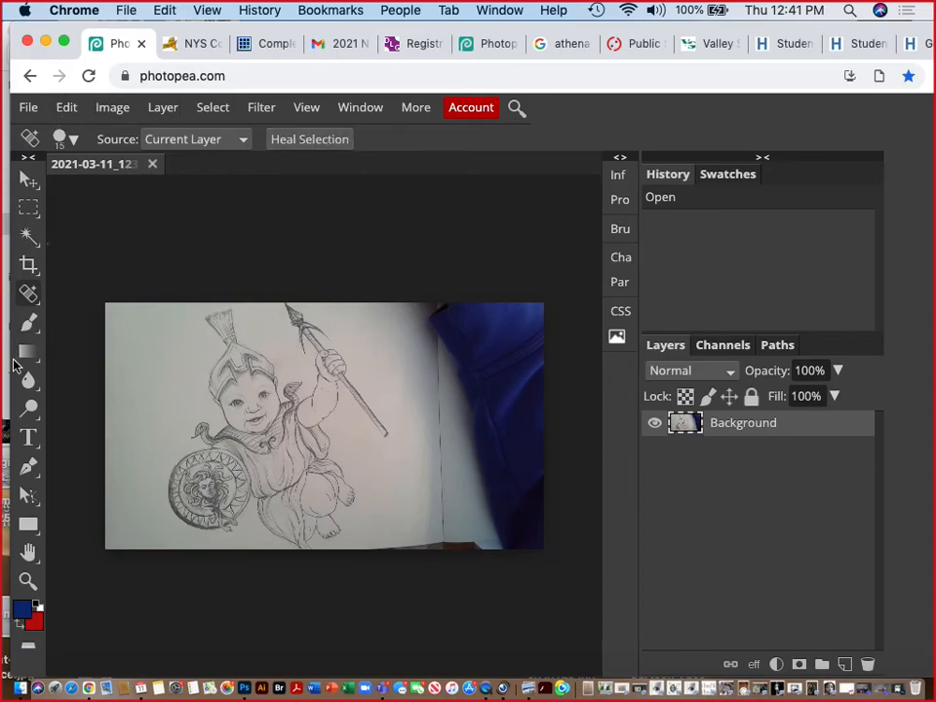
{"action": "left_click", "coordinate": [28, 323]}
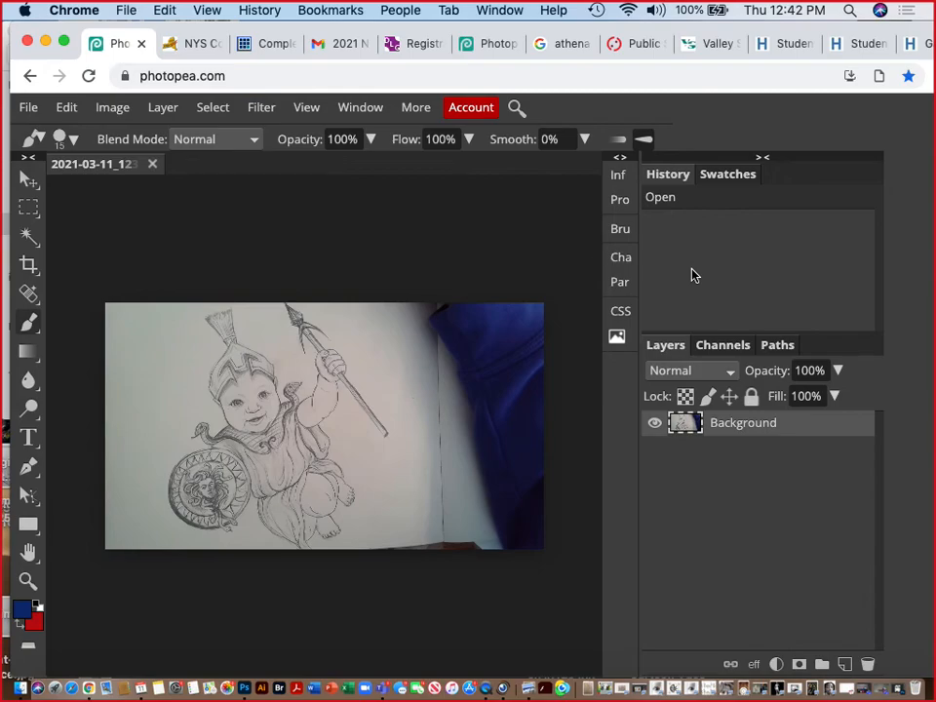
- Examine the pencil drawing at several magnifications, from close-up details to the whole photo
{"action": "key", "text": "super+plus"}
{"action": "key", "text": "super+plus"}
{"action": "key", "text": "super+plus"}
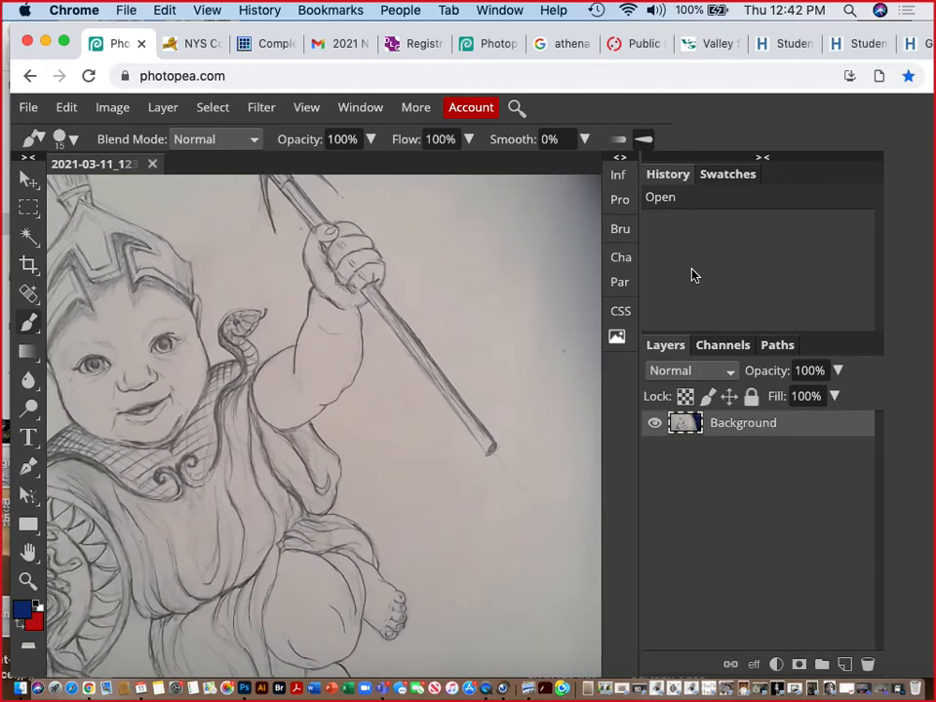
{"action": "key", "text": "super+minus"}
{"action": "key", "text": "super+minus"}
{"action": "key", "text": "super+minus"}
{"action": "key", "text": "super+minus"}
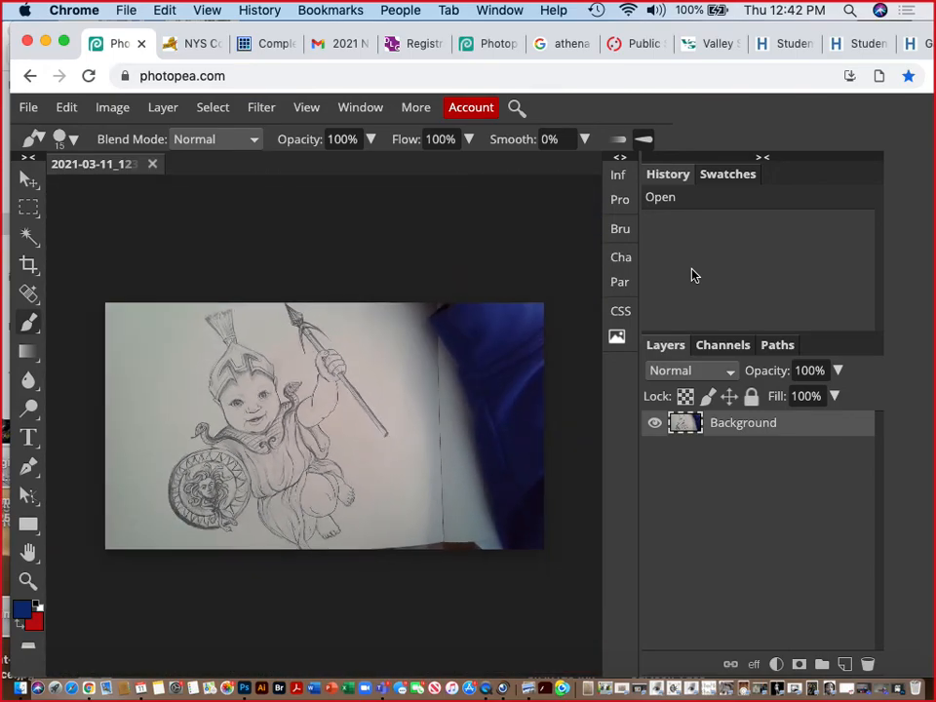
{"action": "key", "text": "super+minus"}
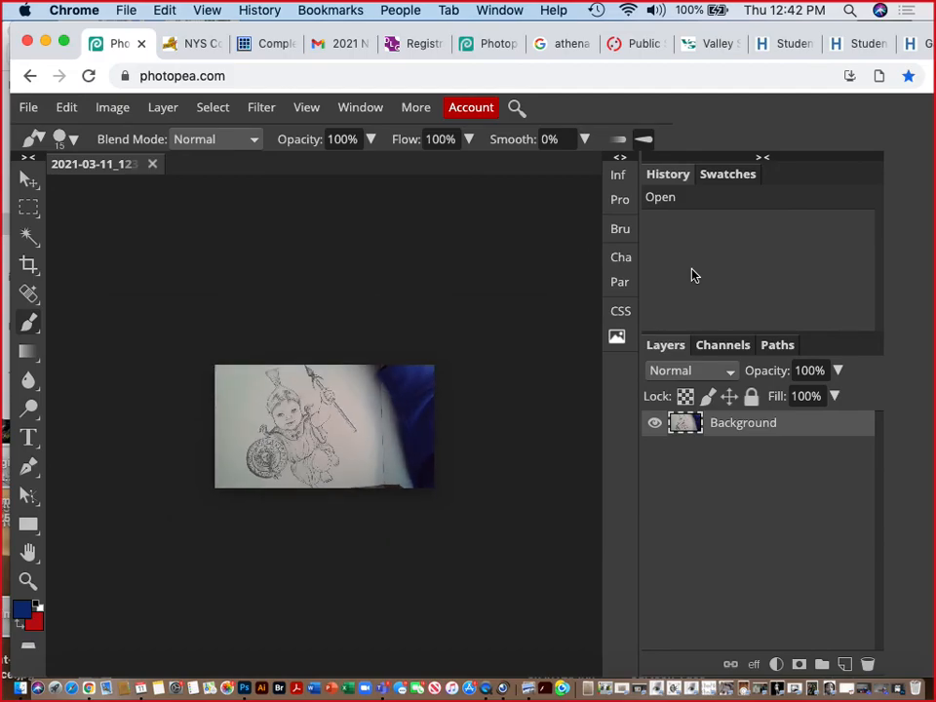
{"action": "key", "text": "super+plus"}
{"action": "key", "text": "super+plus"}
{"action": "key", "text": "super+plus"}
{"action": "key", "text": "super+plus"}
{"action": "key", "text": "super+plus"}
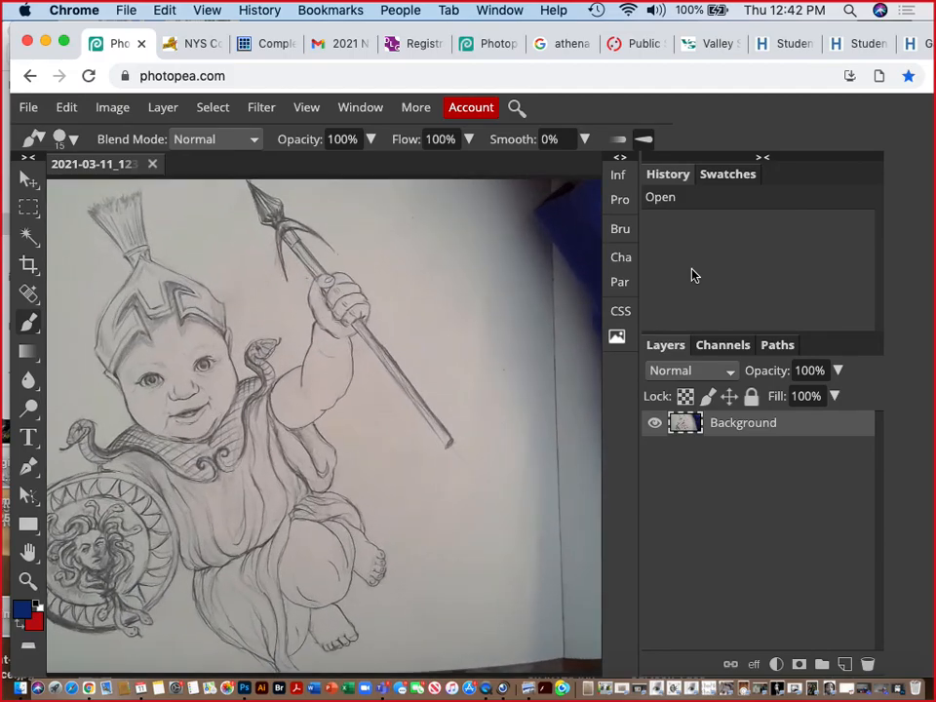
{"action": "key", "text": "super+minus"}
{"action": "key", "text": "super+minus"}
{"action": "key", "text": "super+minus"}
{"action": "key", "text": "super+plus"}
{"action": "key", "text": "super+plus"}
{"action": "key", "text": "super+plus"}
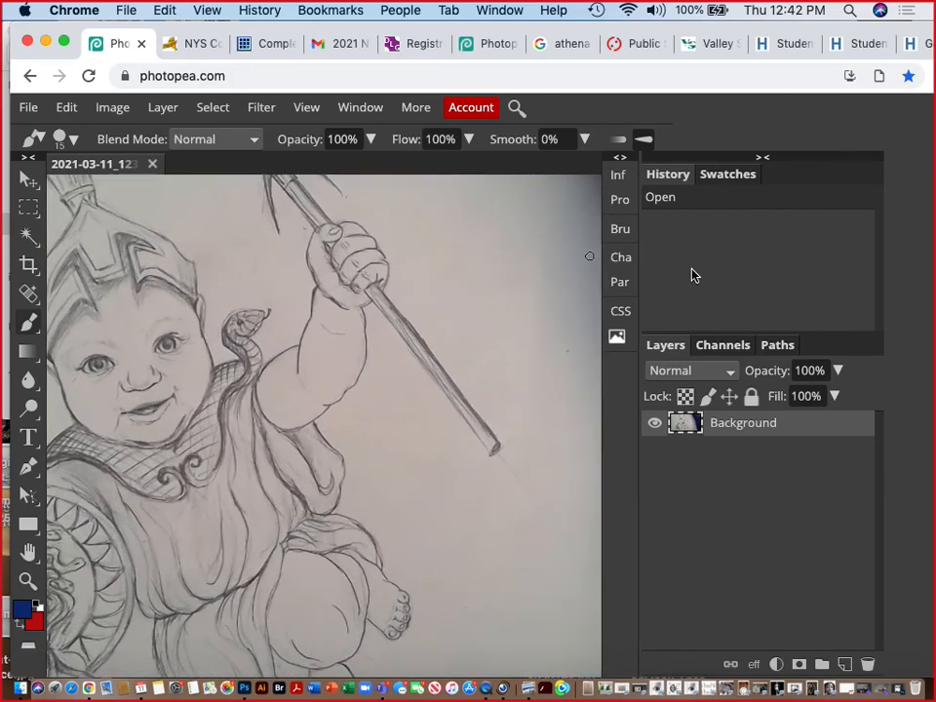
{"action": "key", "text": "super+minus"}
{"action": "key", "text": "super+minus"}
{"action": "key", "text": "super+minus"}
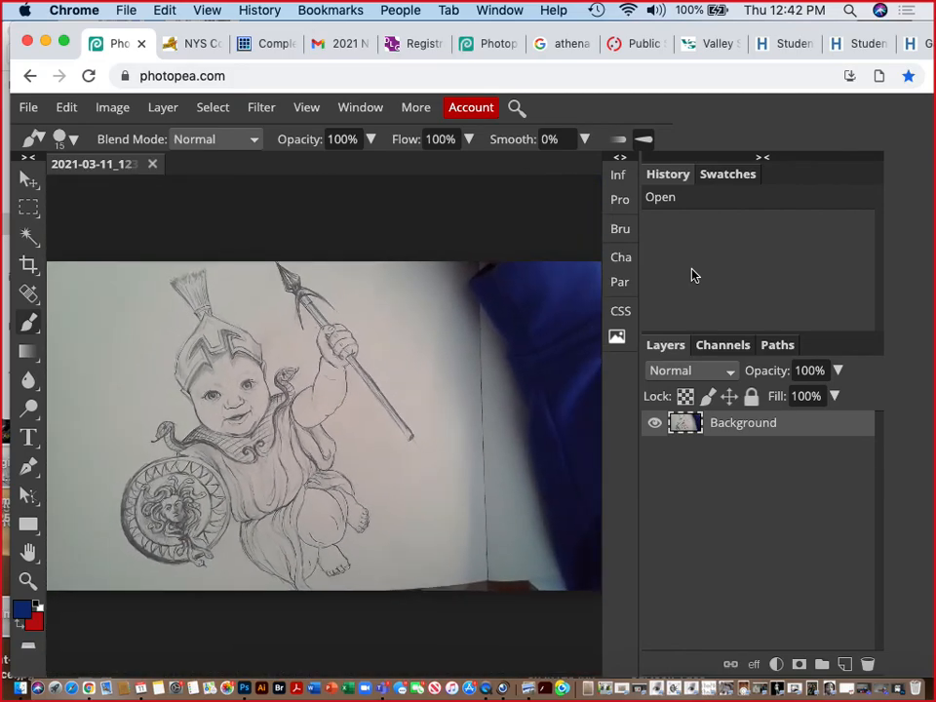
{"action": "key", "text": "super+plus"}
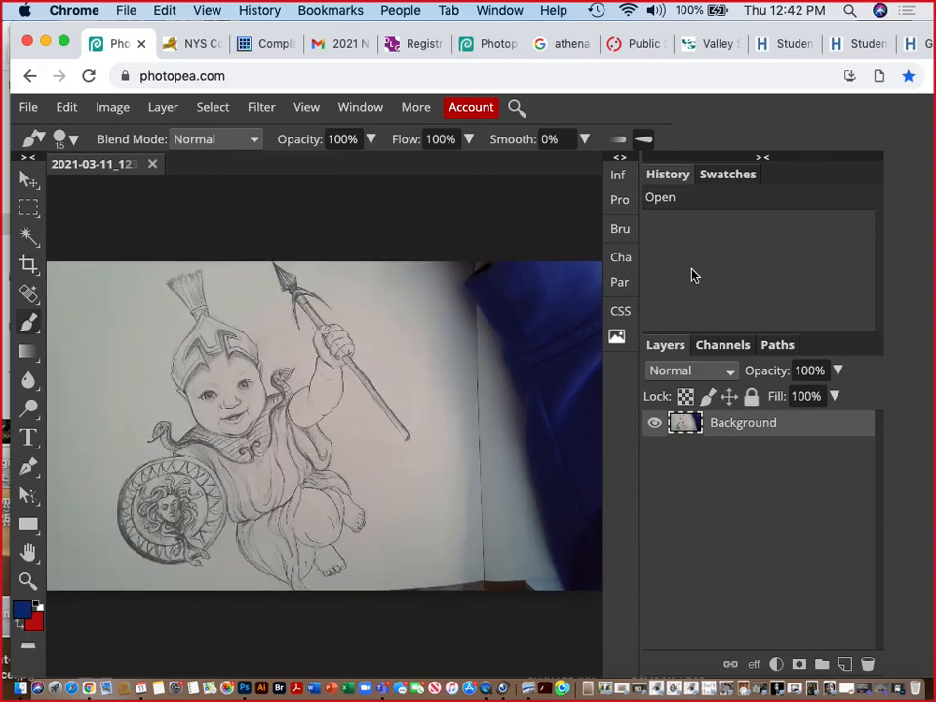
{"action": "key", "text": "super+minus"}
{"action": "key", "text": "super+minus"}
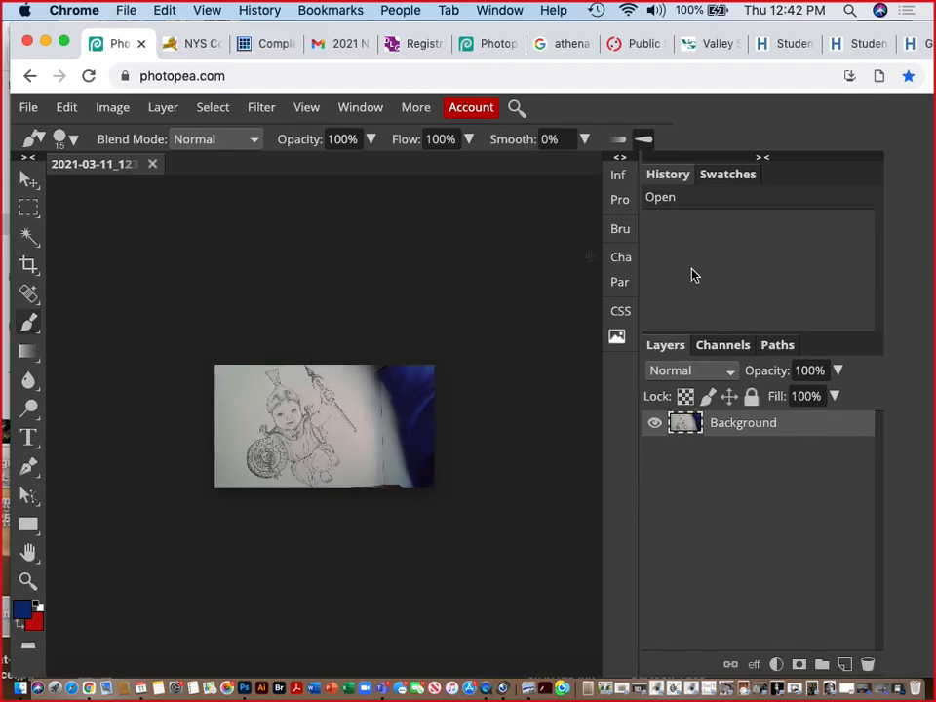
{"action": "key", "text": "super+plus"}
{"action": "key", "text": "super+plus"}
{"action": "key", "text": "super+plus"}
{"action": "key", "text": "super+plus"}
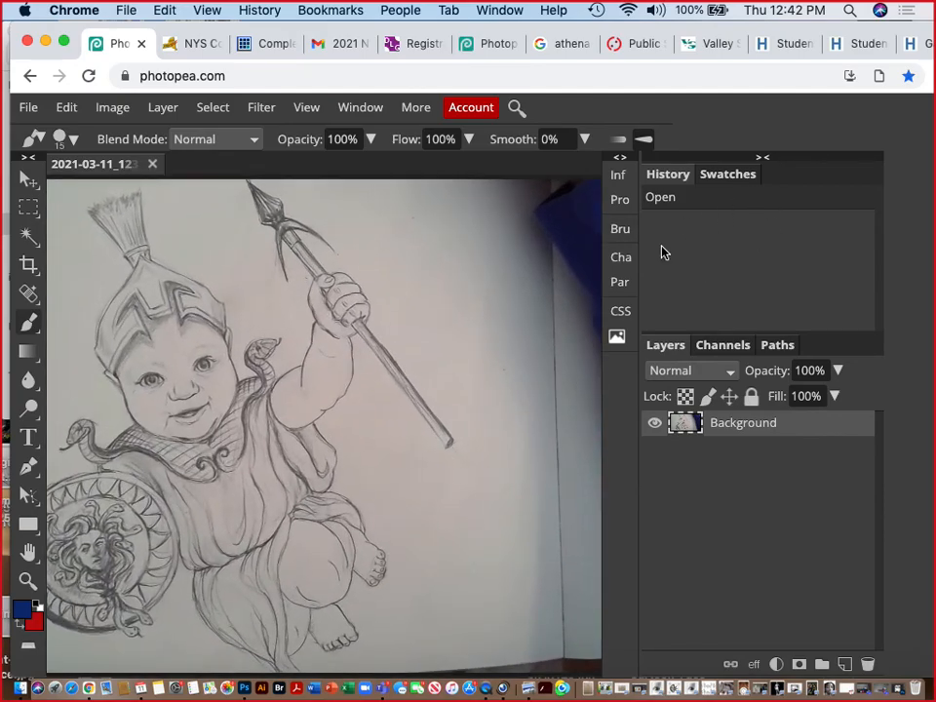
{"action": "key", "text": "super+plus"}
{"action": "key", "text": "super+plus"}
{"action": "key", "text": "super+minus"}
{"action": "key", "text": "super+minus"}
{"action": "key", "text": "super+minus"}
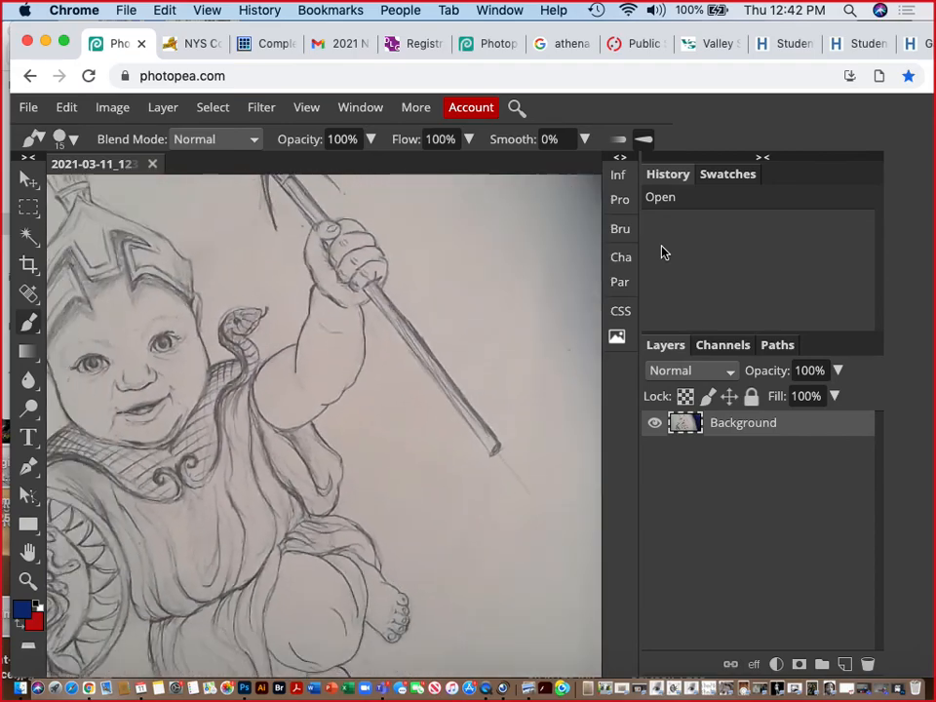
{"action": "key", "text": "super+minus"}
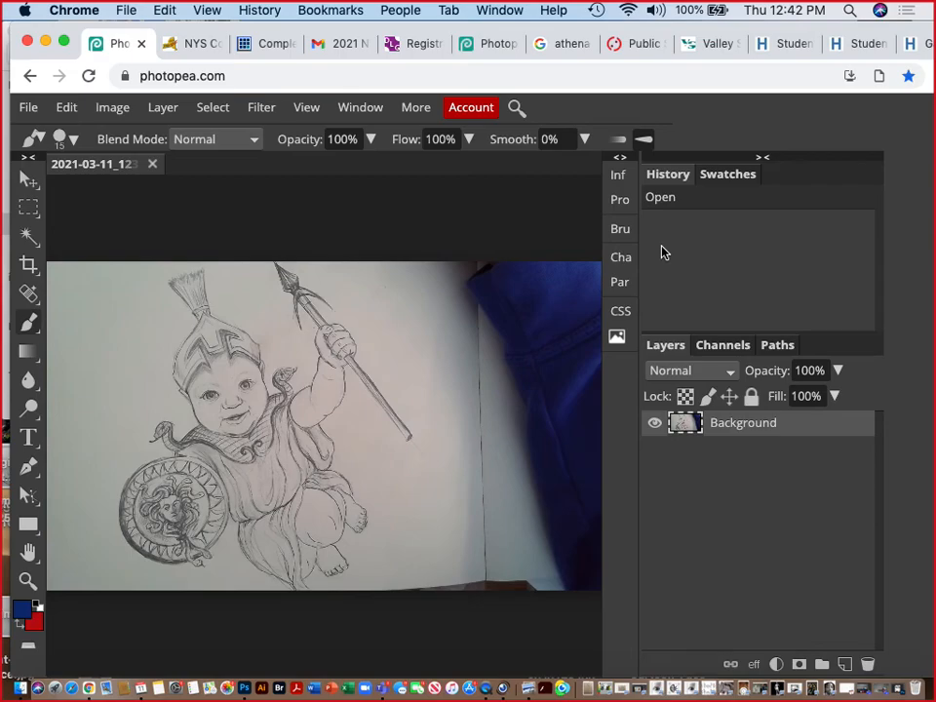
{"action": "key", "text": "super+minus"}
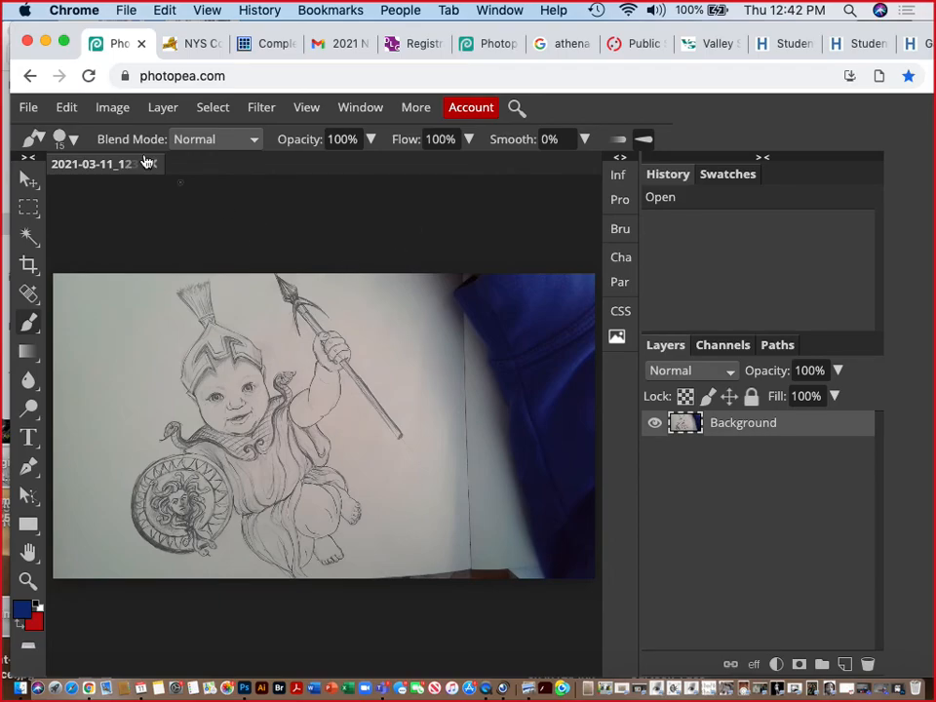
- Apply a Black & White adjustment to the drawing photo, keeping the offered colour values
{"action": "left_click", "coordinate": [114, 115]}
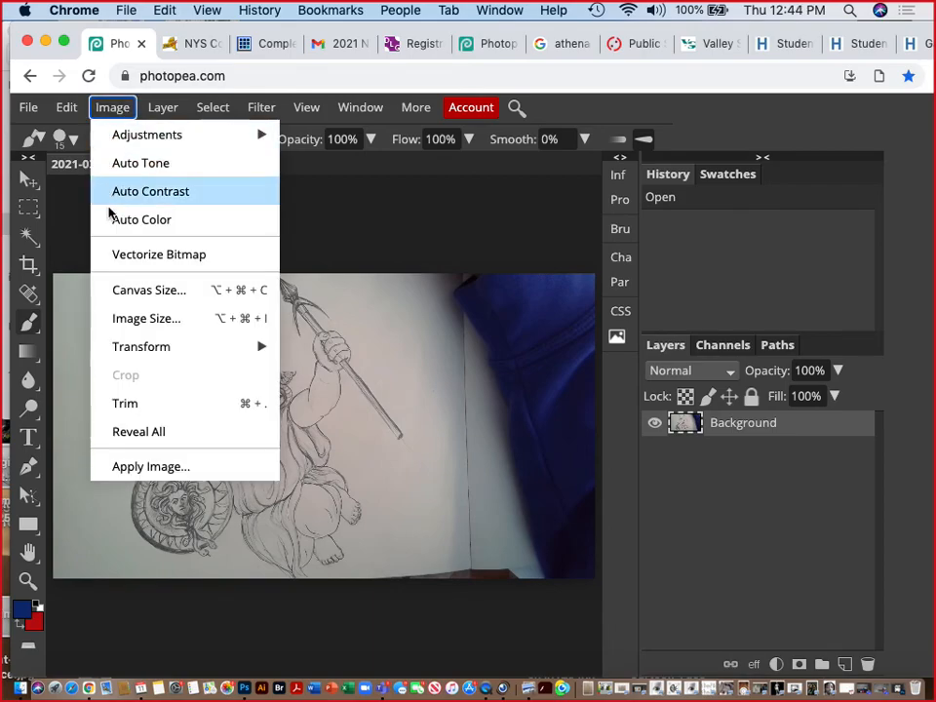
{"action": "mouse_move", "coordinate": [125, 147]}
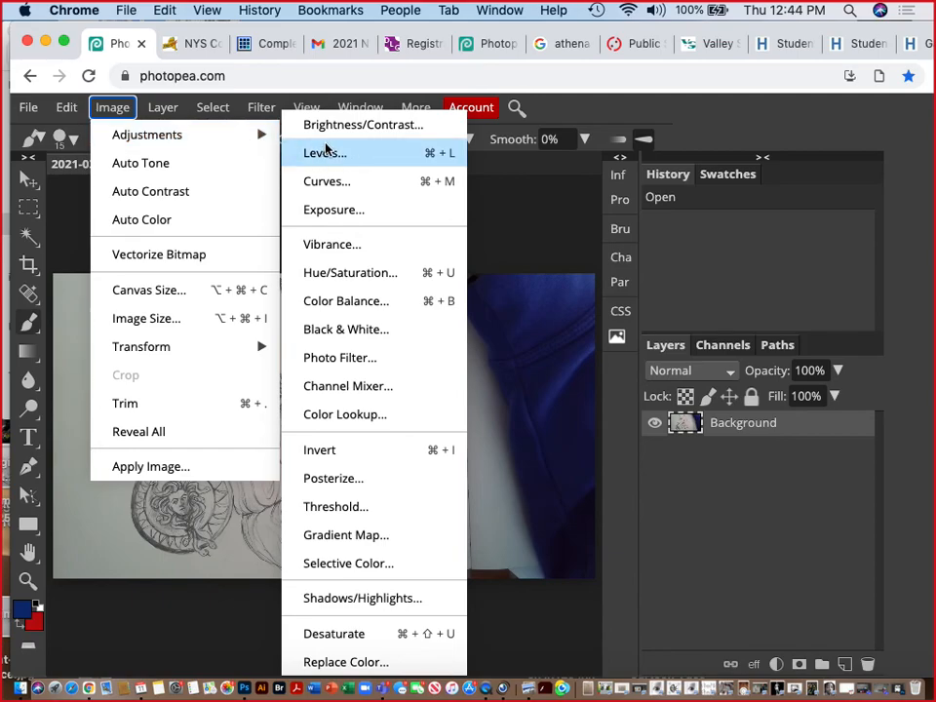
{"action": "left_click", "coordinate": [348, 331]}
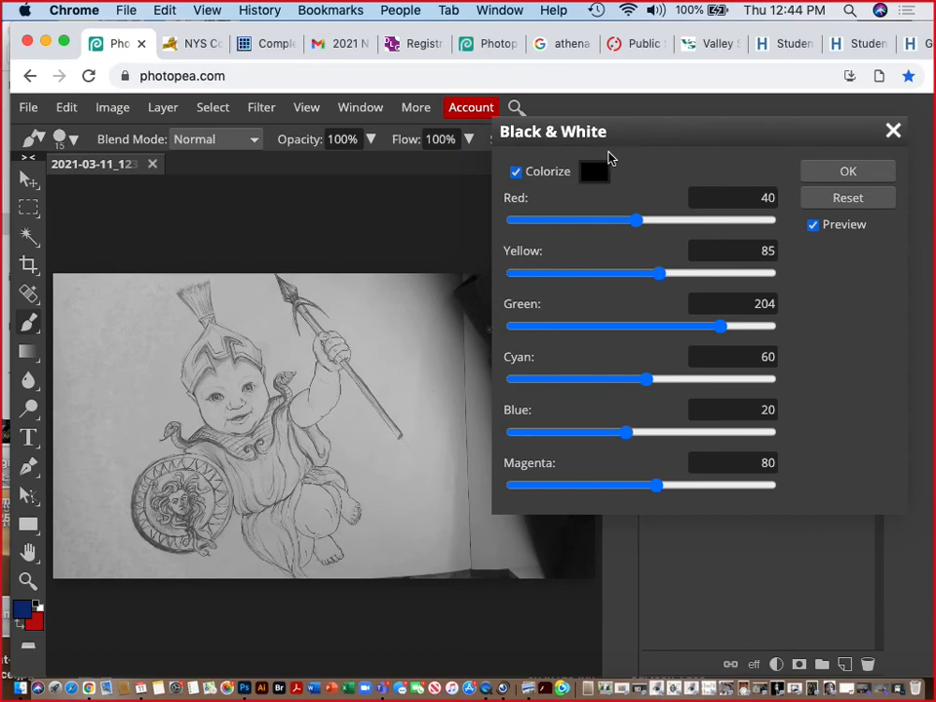
{"action": "left_click", "coordinate": [846, 171]}
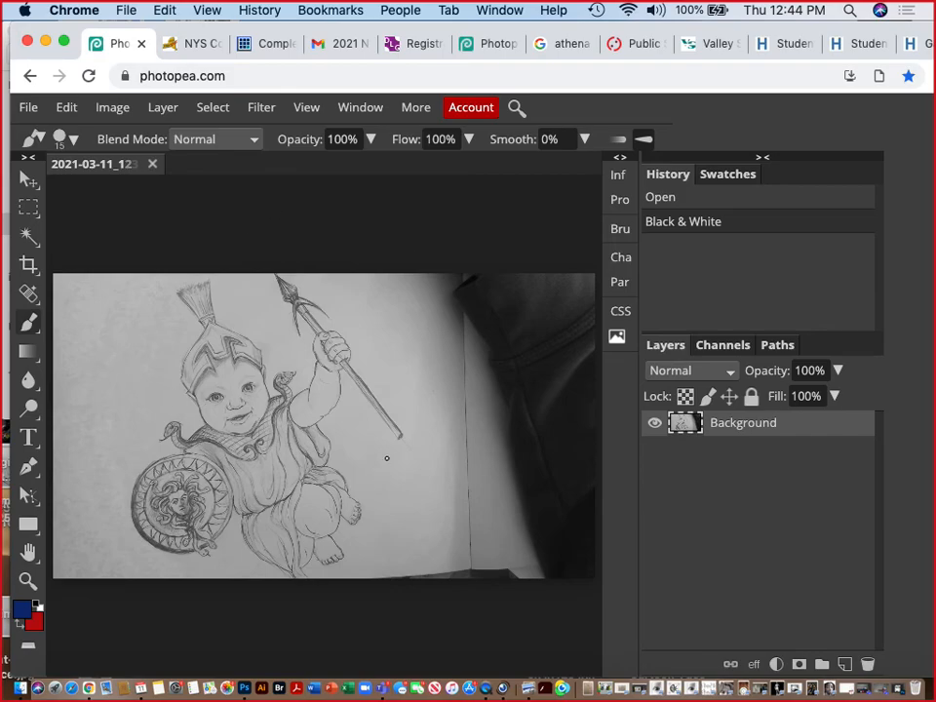
- Start a Levels adjustment on the drawing photo and lower the white input level to 183
{"action": "left_click", "coordinate": [108, 106]}
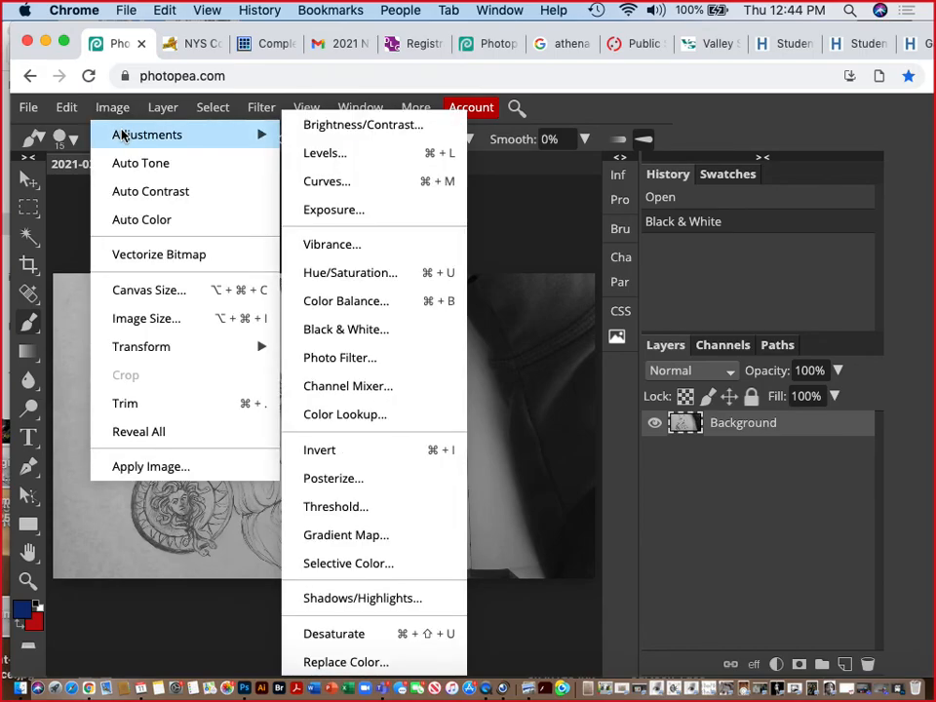
{"action": "left_click", "coordinate": [340, 154]}
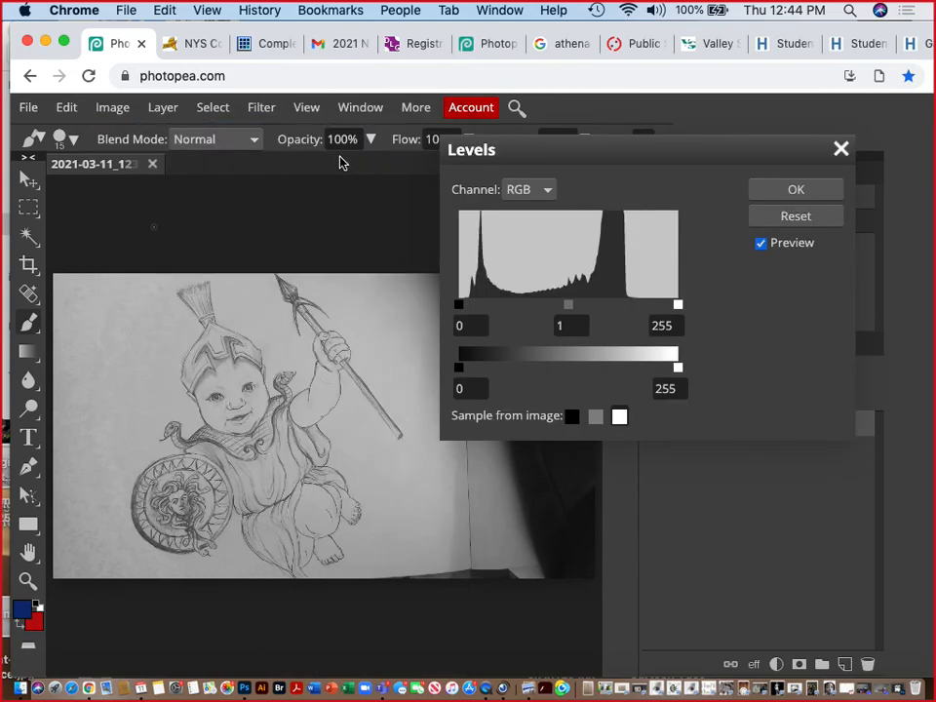
{"action": "left_click_drag", "start_coordinate": [575, 149], "coordinate": [554, 196]}
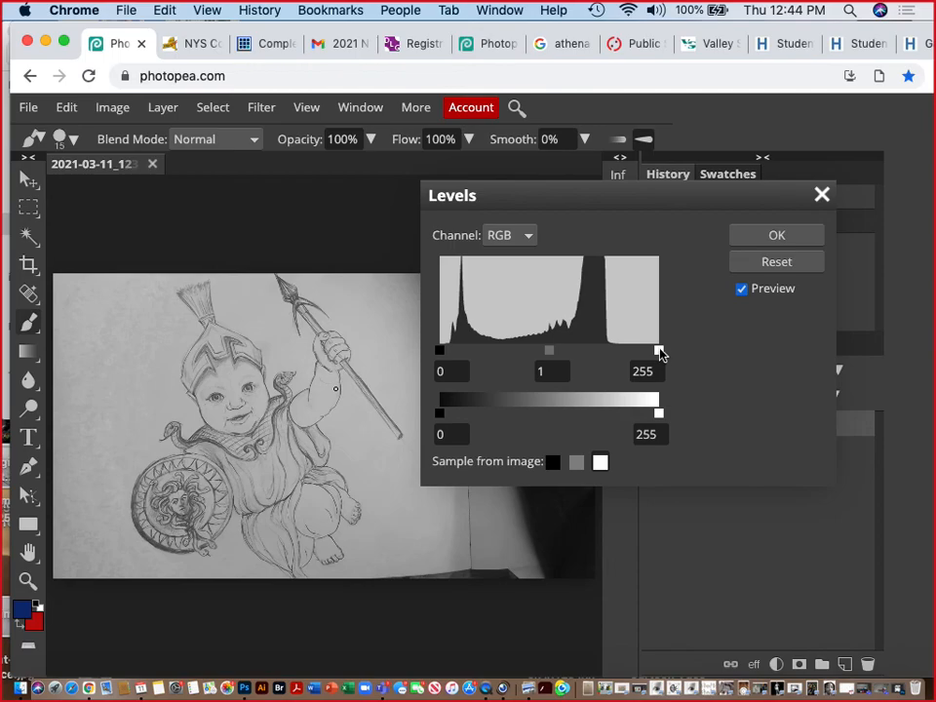
{"action": "left_click_drag", "start_coordinate": [661, 353], "coordinate": [631, 351]}
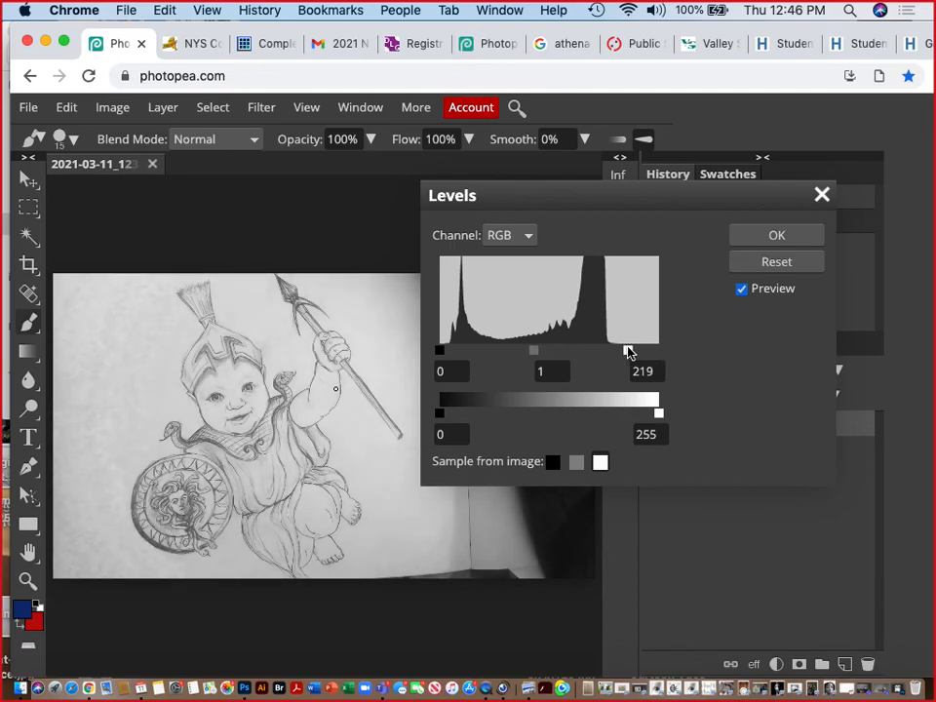
{"action": "mouse_move", "coordinate": [629, 353]}
{"action": "left_mouse_down"}
{"action": "mouse_move", "coordinate": [460, 335]}
{"action": "mouse_move", "coordinate": [563, 335]}
{"action": "mouse_move", "coordinate": [611, 346]}
{"action": "mouse_move", "coordinate": [598, 347]}
{"action": "left_mouse_up"}
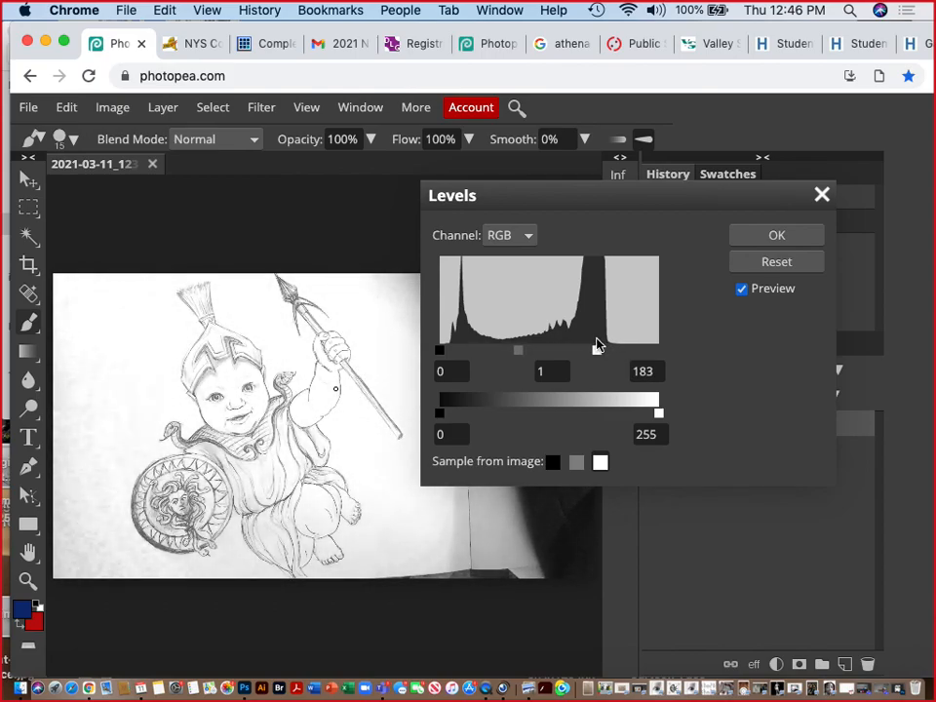
- Check the pencil lines up close in the Levels preview and refine the white input level to 187
{"action": "key", "text": "super+plus"}
{"action": "key", "text": "super+plus"}
{"action": "key", "text": "super+plus"}
{"action": "key", "text": "super+plus"}
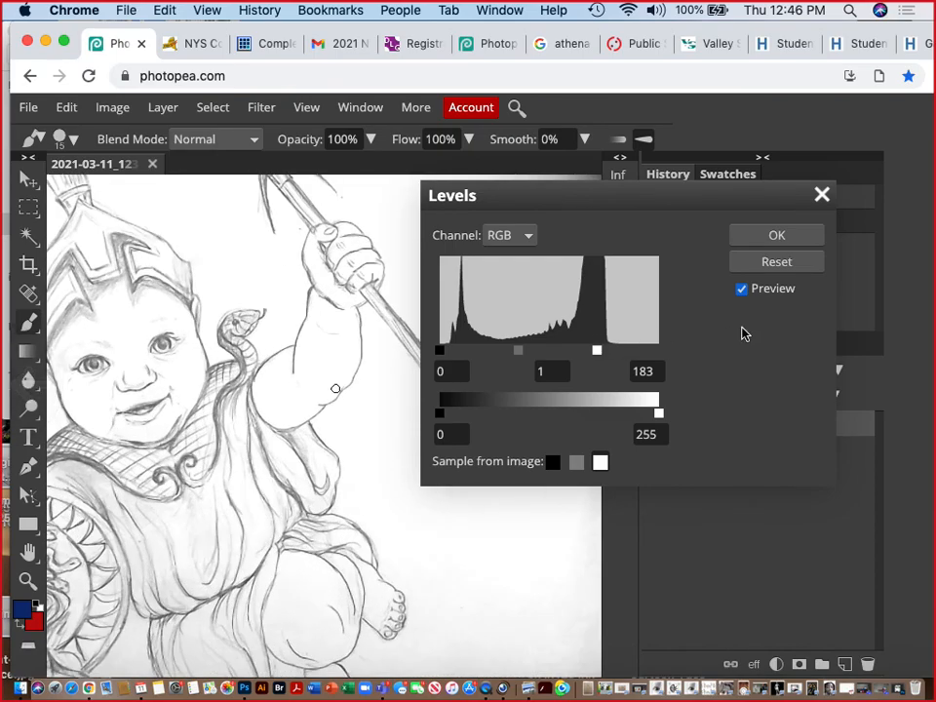
{"action": "scroll", "coordinate": [210, 357], "scroll_direction": "left", "scroll_amount": 5}
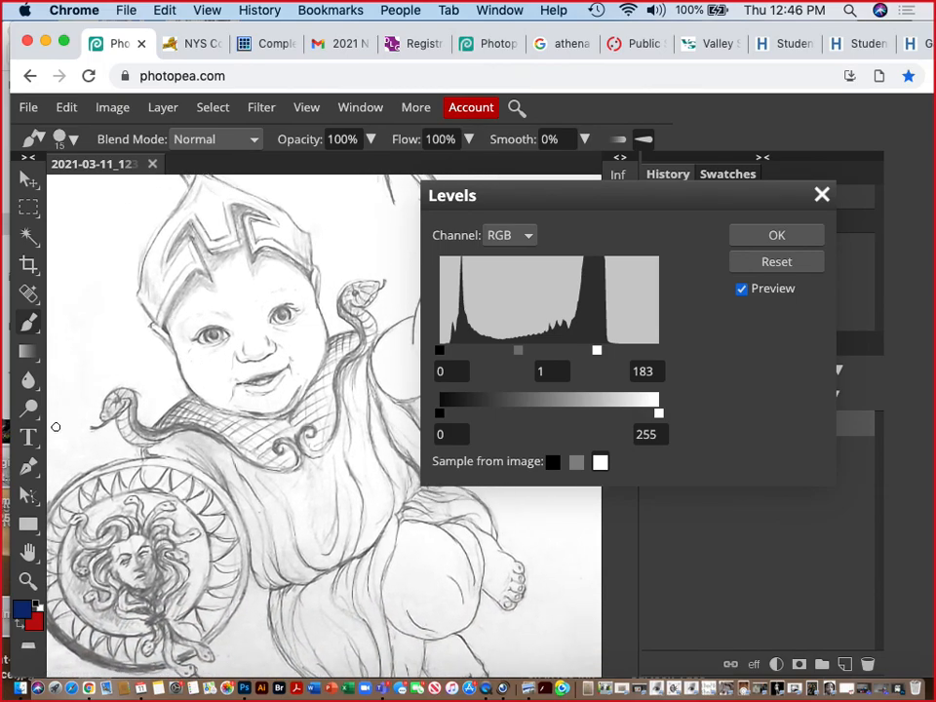
{"action": "scroll", "coordinate": [56, 426], "scroll_direction": "up", "scroll_amount": 2}
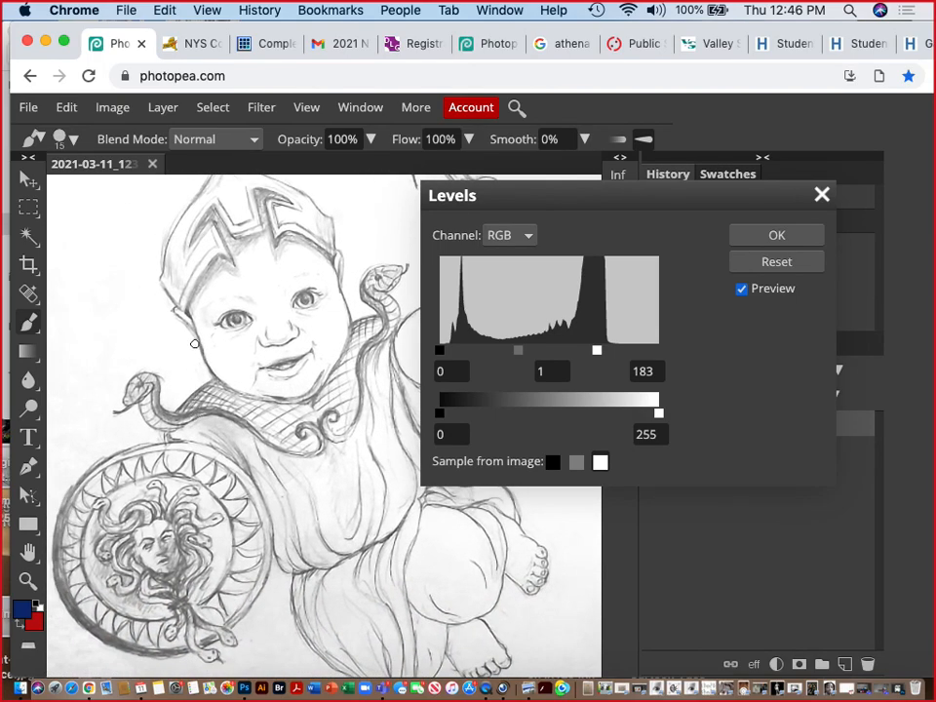
{"action": "scroll", "coordinate": [195, 344], "scroll_direction": "up", "scroll_amount": 4}
{"action": "scroll", "coordinate": [196, 345], "scroll_direction": "down", "scroll_amount": 5}
{"action": "scroll", "coordinate": [195, 344], "scroll_direction": "up", "scroll_amount": 5}
{"action": "scroll", "coordinate": [195, 344], "scroll_direction": "right", "scroll_amount": 4}
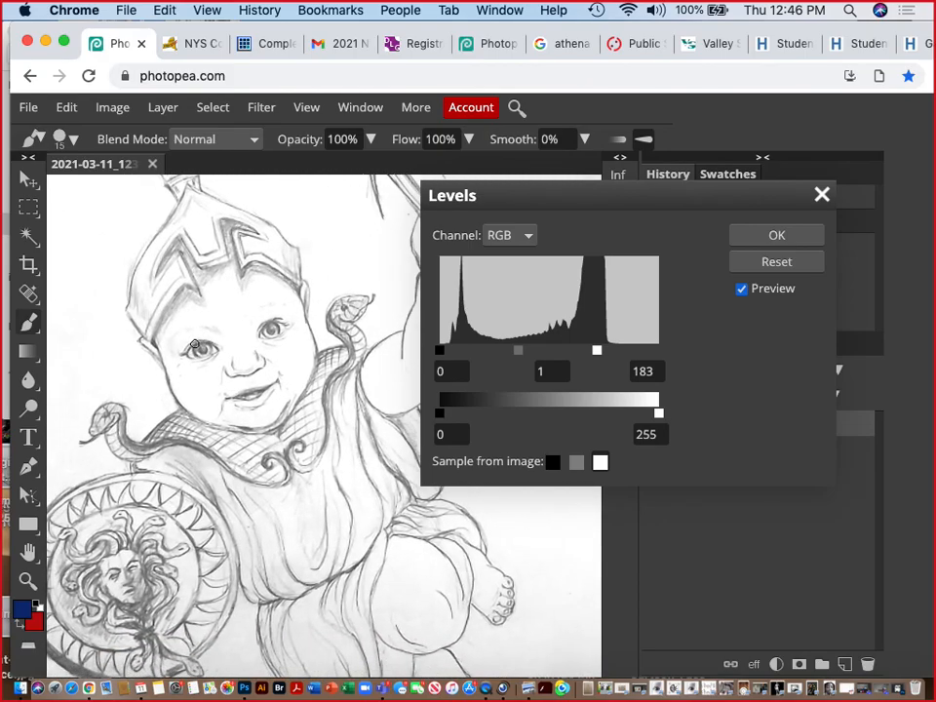
{"action": "mouse_move", "coordinate": [598, 352]}
{"action": "left_mouse_down"}
{"action": "mouse_move", "coordinate": [657, 352]}
{"action": "mouse_move", "coordinate": [567, 363]}
{"action": "mouse_move", "coordinate": [652, 354]}
{"action": "mouse_move", "coordinate": [607, 360]}
{"action": "left_mouse_up"}
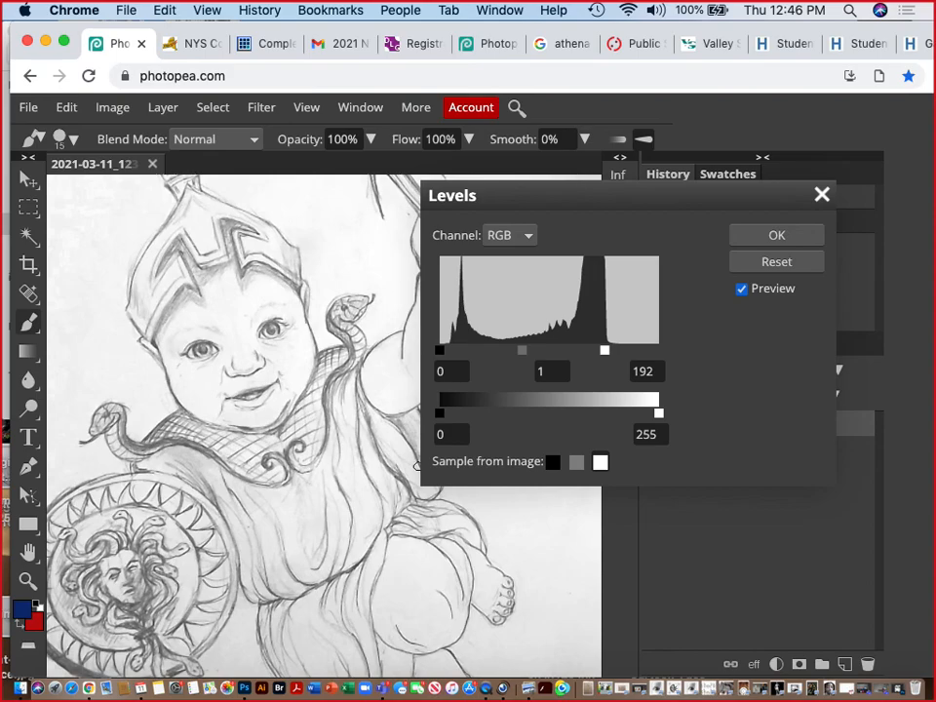
{"action": "left_click_drag", "start_coordinate": [604, 355], "coordinate": [602, 360]}
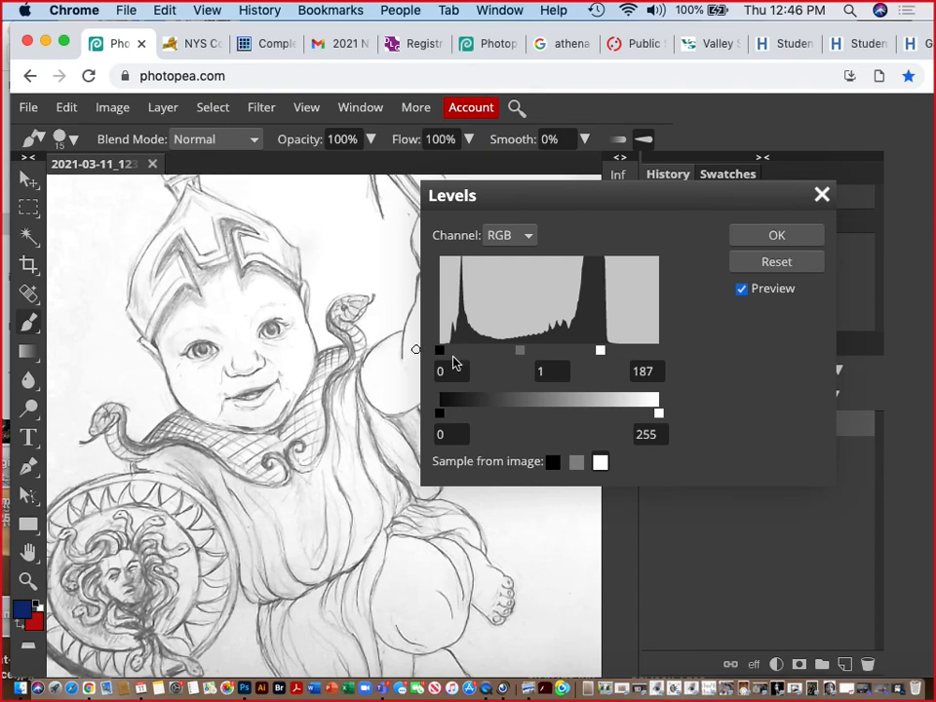
- Set the black input level to 68, compare the drawing with and without the preview, and apply the Levels adjustment
{"action": "mouse_move", "coordinate": [441, 358]}
{"action": "left_mouse_down"}
{"action": "mouse_move", "coordinate": [576, 362]}
{"action": "mouse_move", "coordinate": [437, 360]}
{"action": "mouse_move", "coordinate": [498, 353]}
{"action": "left_mouse_up"}
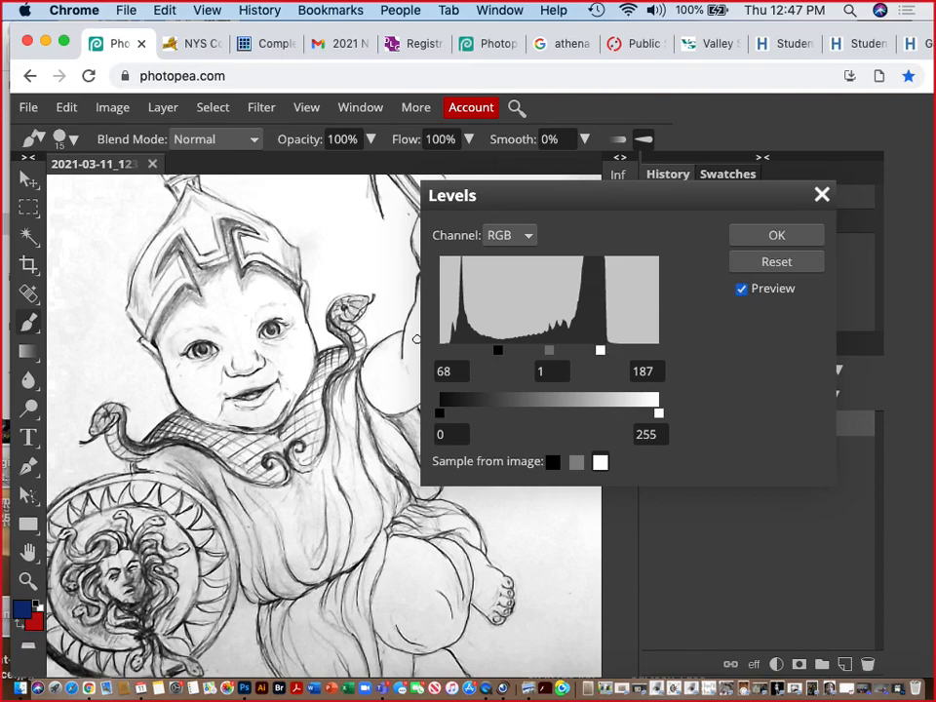
{"action": "left_click", "coordinate": [743, 290]}
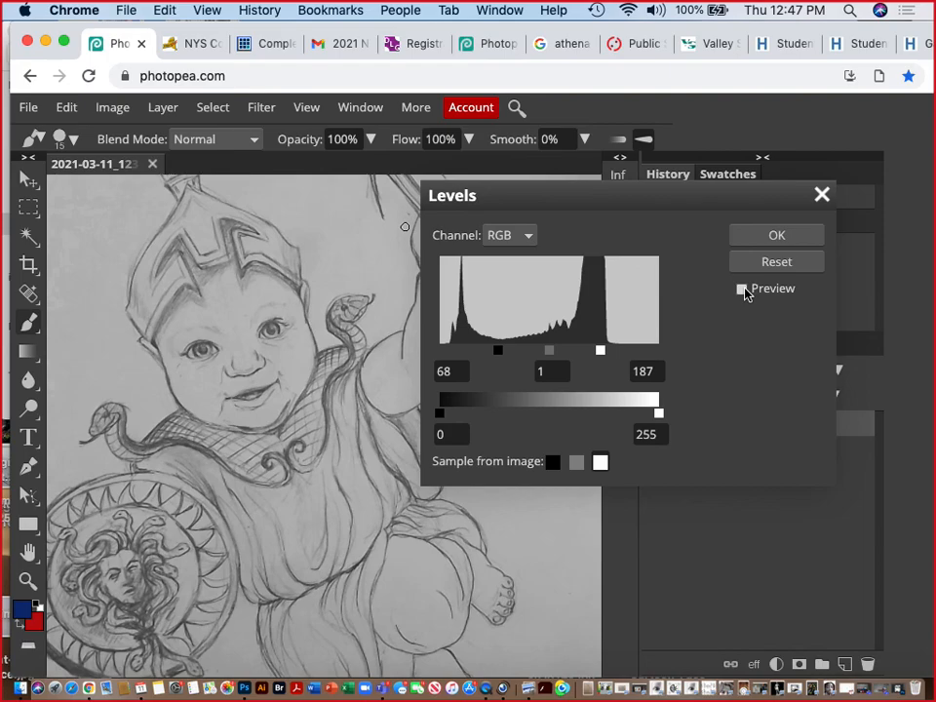
{"action": "left_click", "coordinate": [742, 290]}
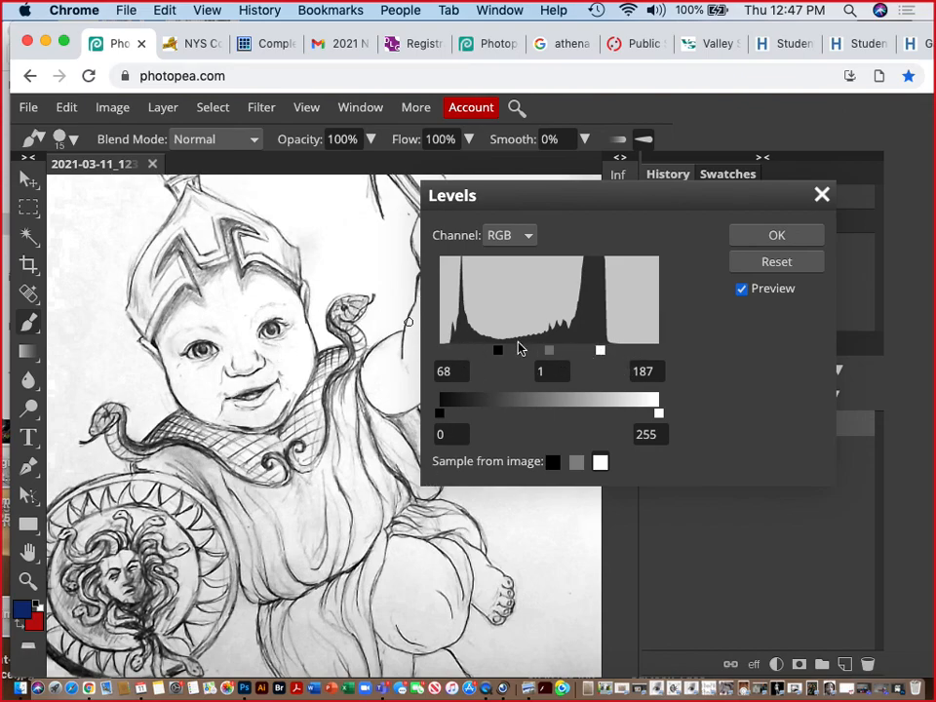
{"action": "left_click", "coordinate": [756, 239]}
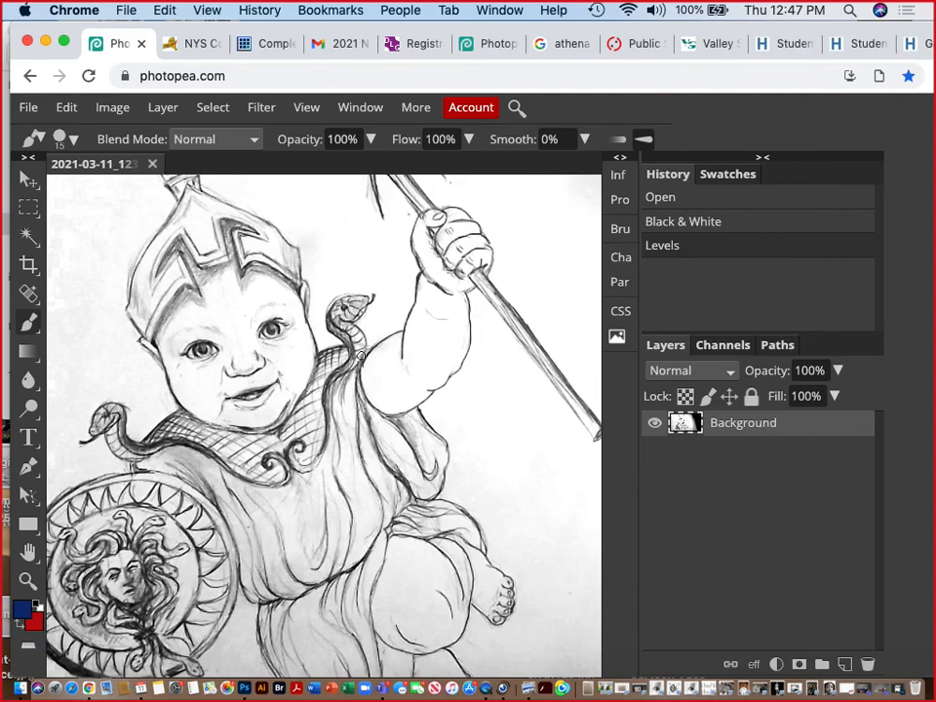
- Save the adjusted drawing as a PSD file
{"action": "scroll", "coordinate": [361, 356], "scroll_direction": "down", "scroll_amount": 3}
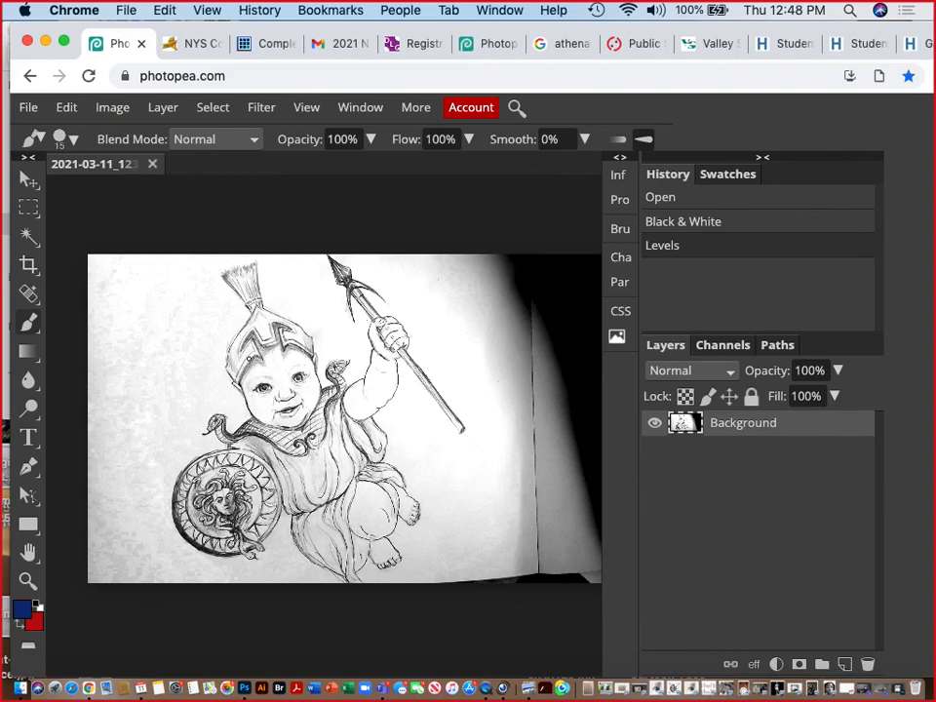
{"action": "left_click", "coordinate": [37, 114]}
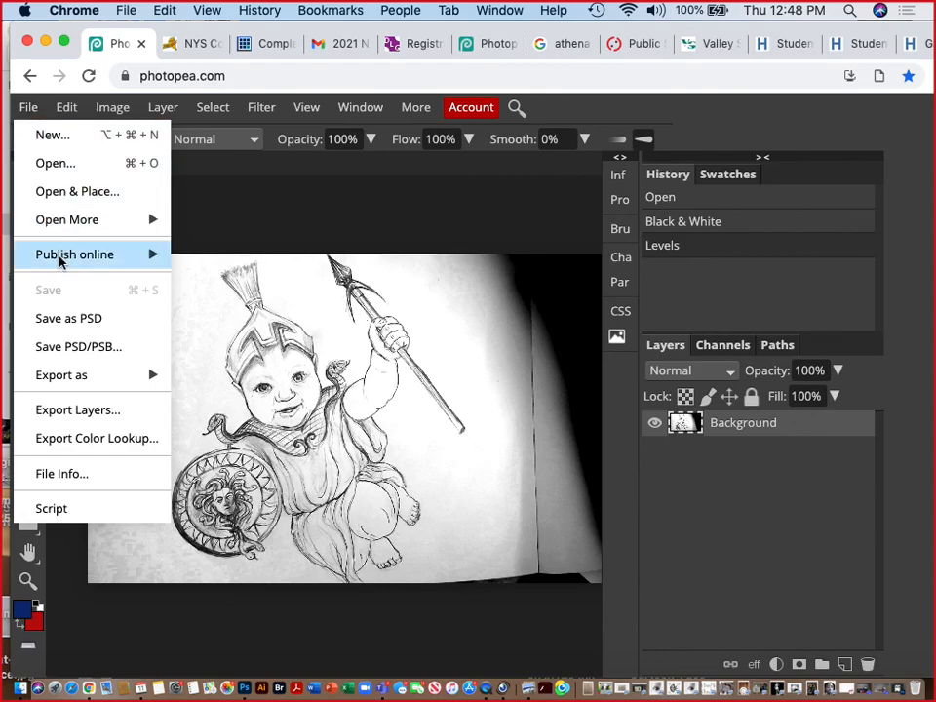
{"action": "left_click", "coordinate": [105, 322]}
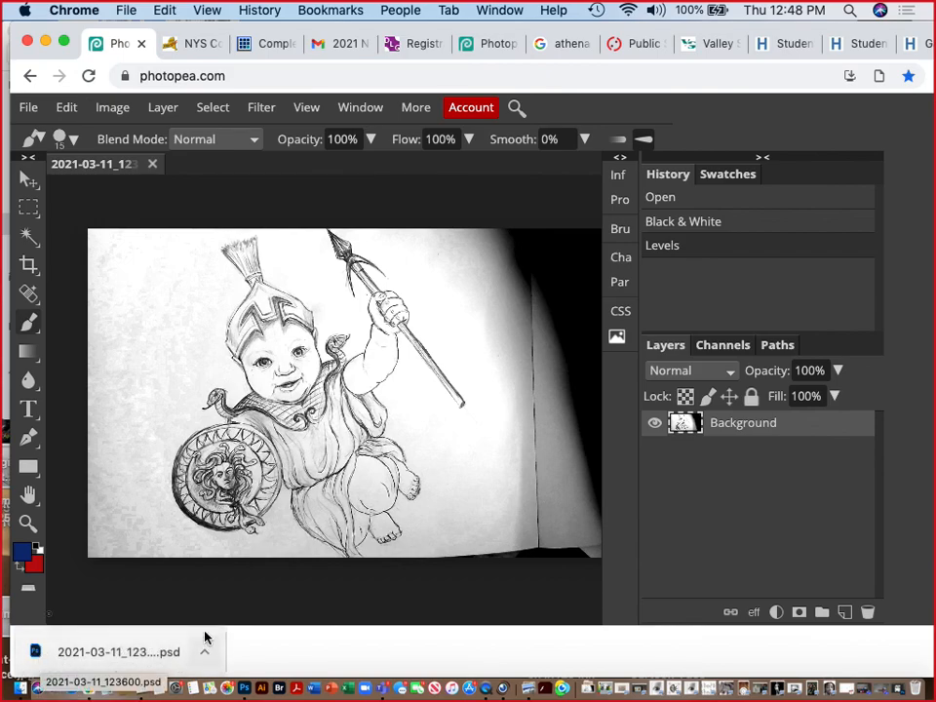
- Switch to Finder and locate the saved file 2021-03-11_123600.psd in the Downloads folder
{"action": "left_click", "coordinate": [25, 692]}
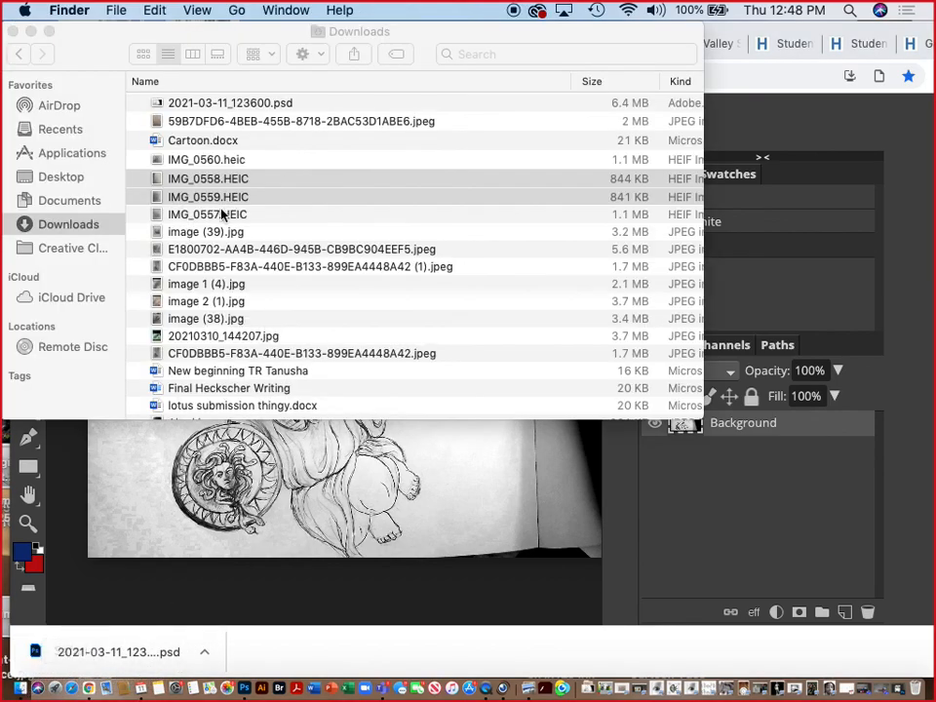
{"action": "scroll", "coordinate": [200, 200], "scroll_direction": "up", "scroll_amount": 1}
{"action": "left_click", "coordinate": [225, 106]}
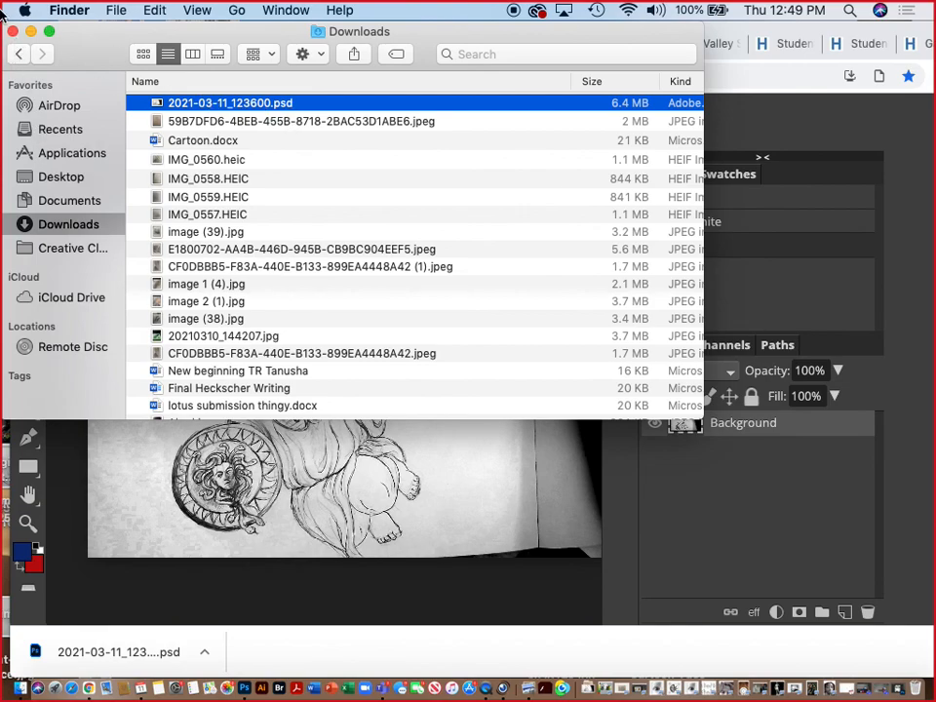
{"action": "left_click", "coordinate": [11, 31]}
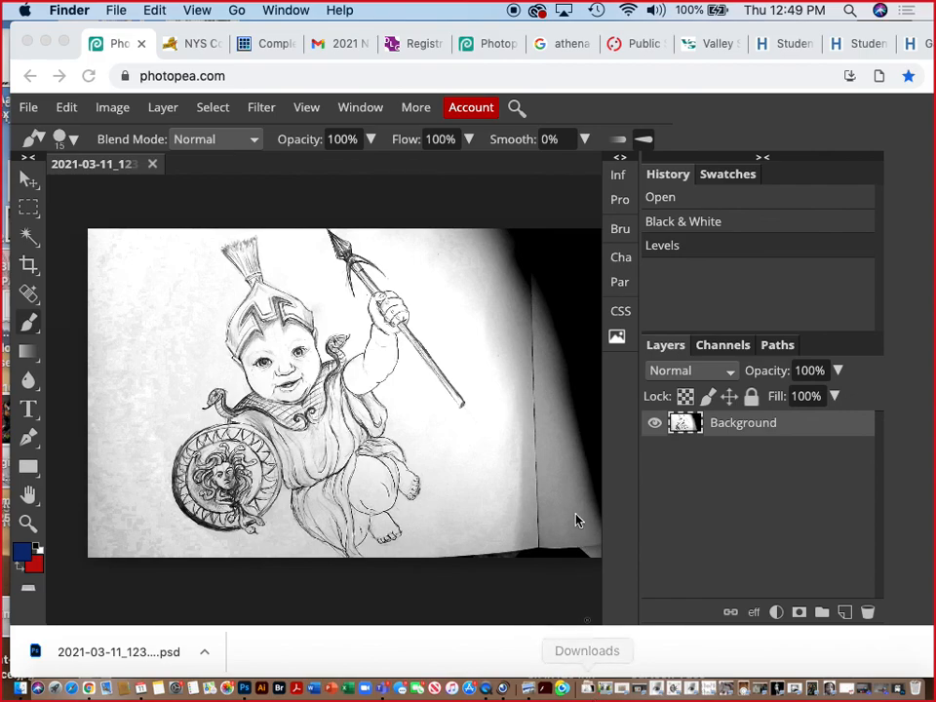
- Close the drawing's Photopea browser tab and load photopea.com afresh in the NYS FBLA tab
{"action": "left_click", "coordinate": [139, 45]}
{"action": "left_click", "coordinate": [140, 45]}
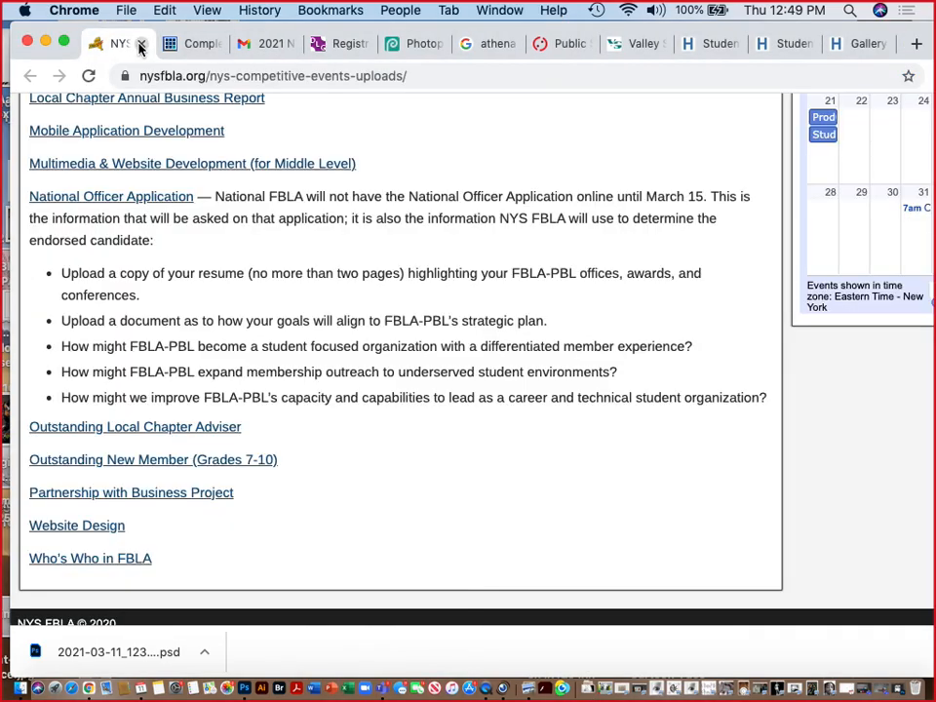
{"action": "left_click", "coordinate": [212, 76]}
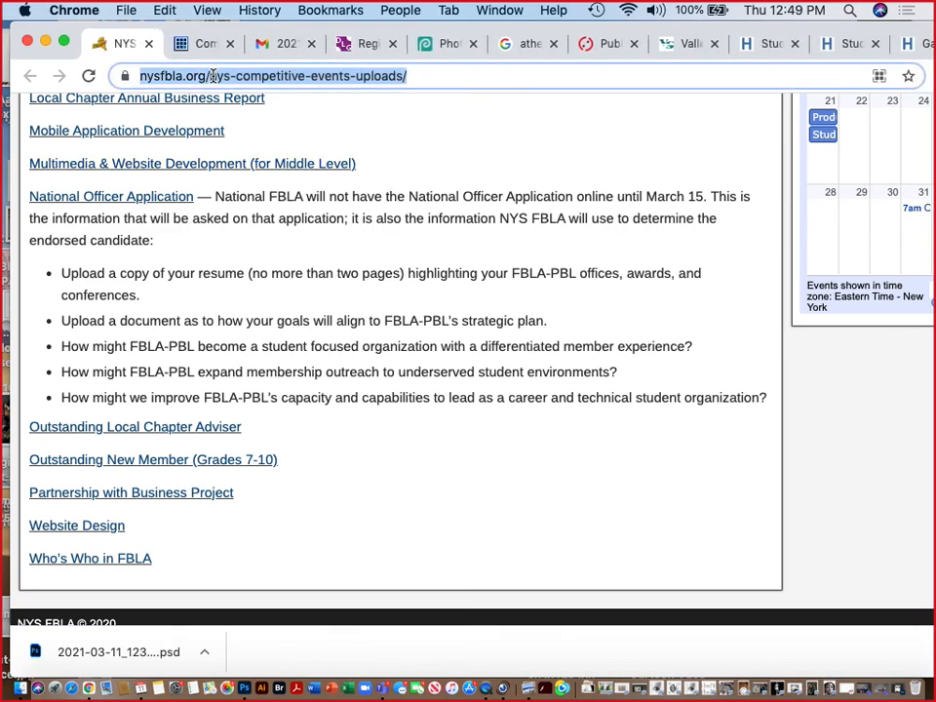
{"action": "type", "text": "phot"}
{"action": "key", "text": "Return"}
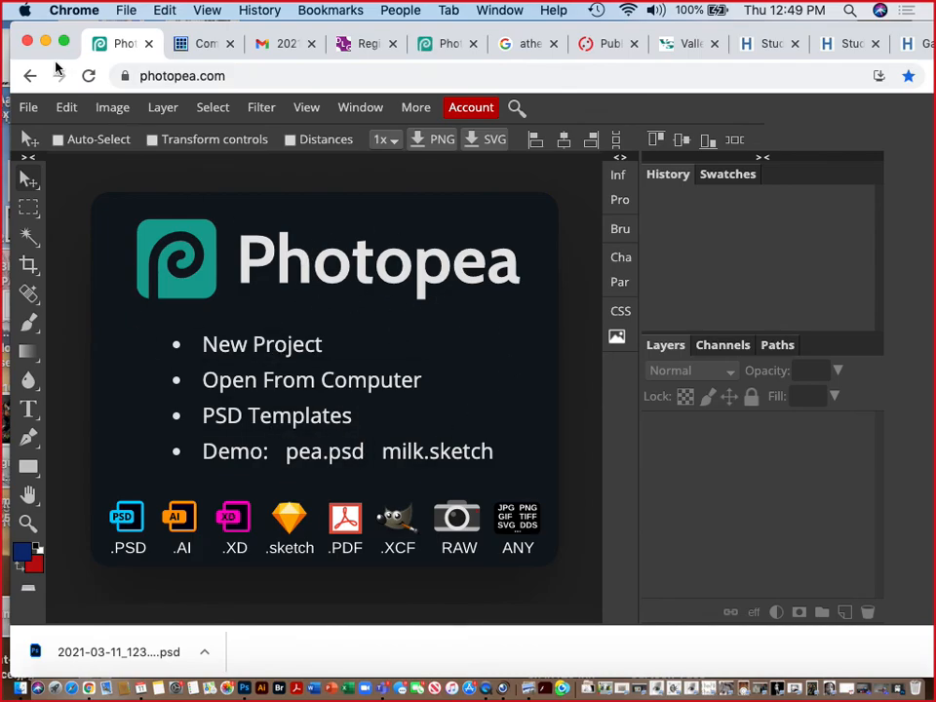
- Look up the saved PSD in Finder's Downloads folder again and close the Finder window
{"action": "left_click", "coordinate": [20, 689]}
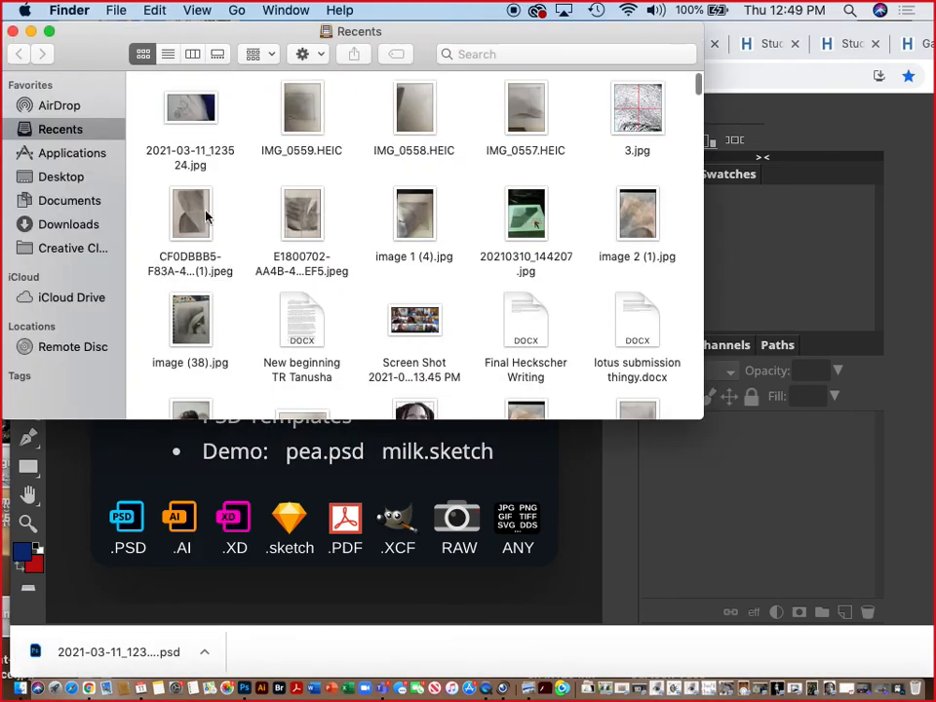
{"action": "left_click", "coordinate": [65, 224]}
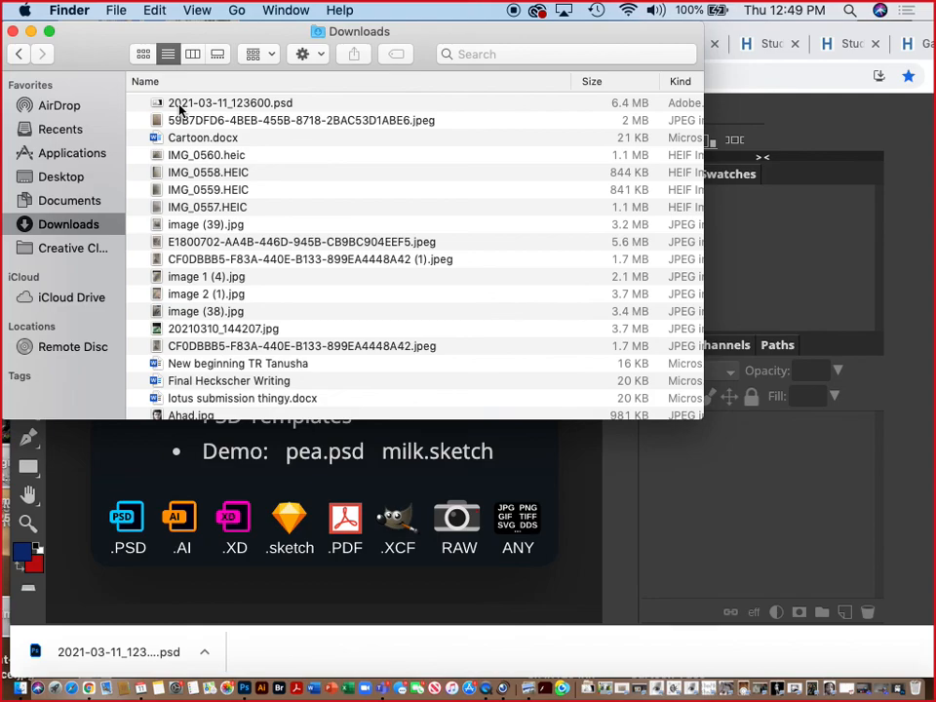
{"action": "left_click", "coordinate": [12, 31]}
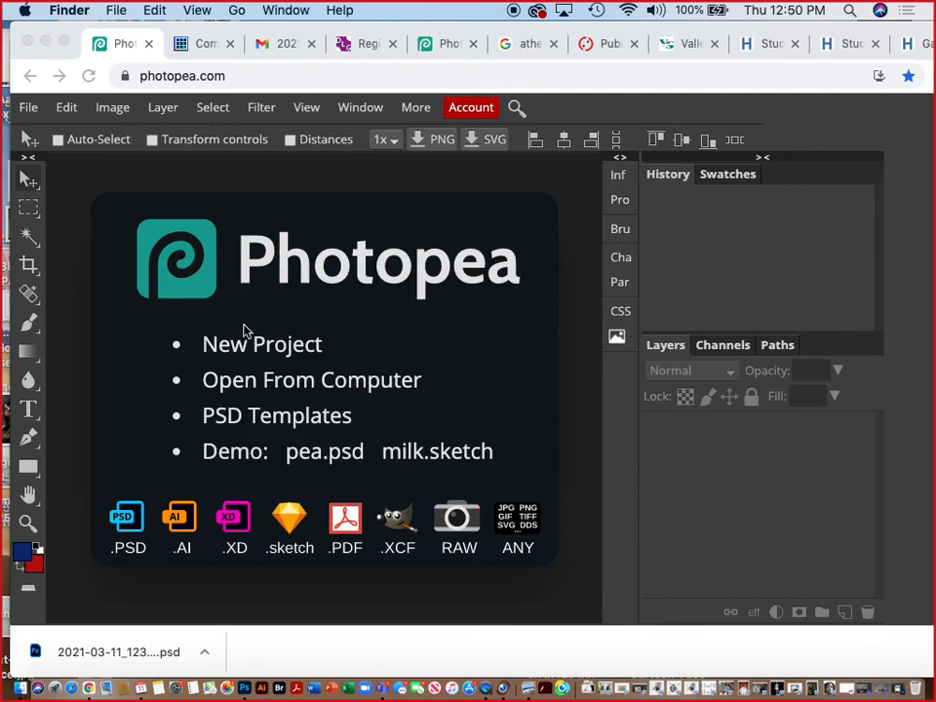
- Open 2021-03-11_123600.psd from the Downloads folder on the computer
{"action": "left_click", "coordinate": [31, 112]}
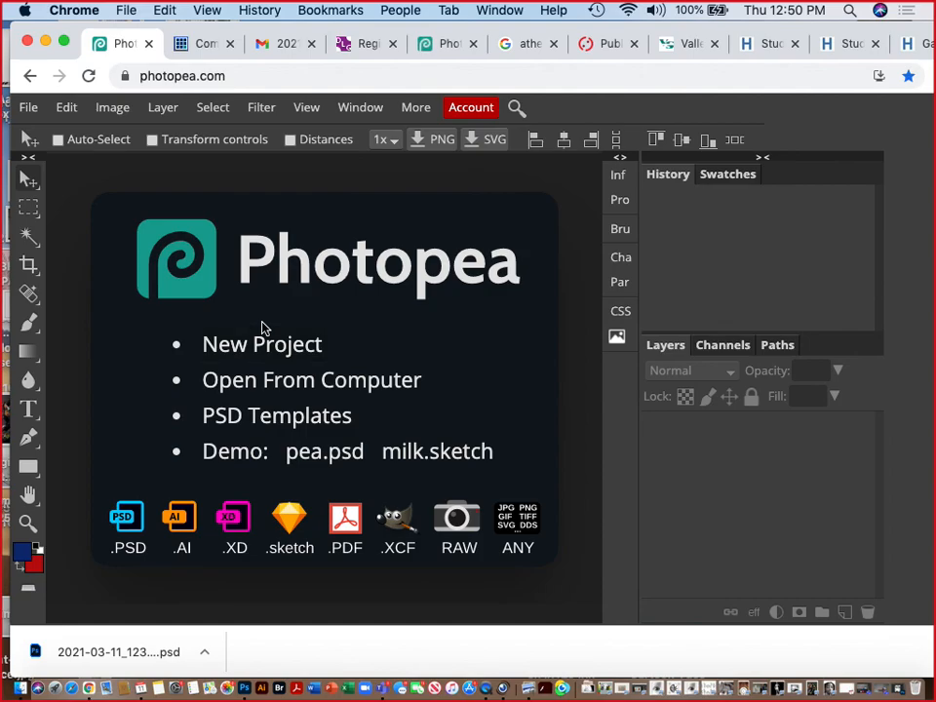
{"action": "left_click", "coordinate": [262, 391]}
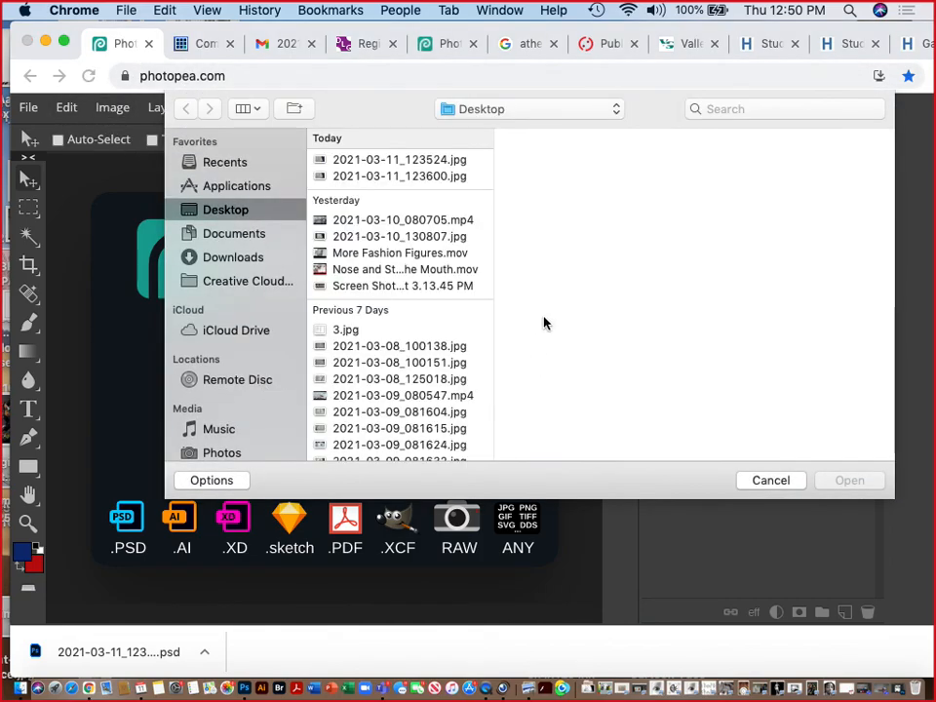
{"action": "scroll", "coordinate": [391, 203], "scroll_direction": "up", "scroll_amount": 2}
{"action": "left_click", "coordinate": [234, 262]}
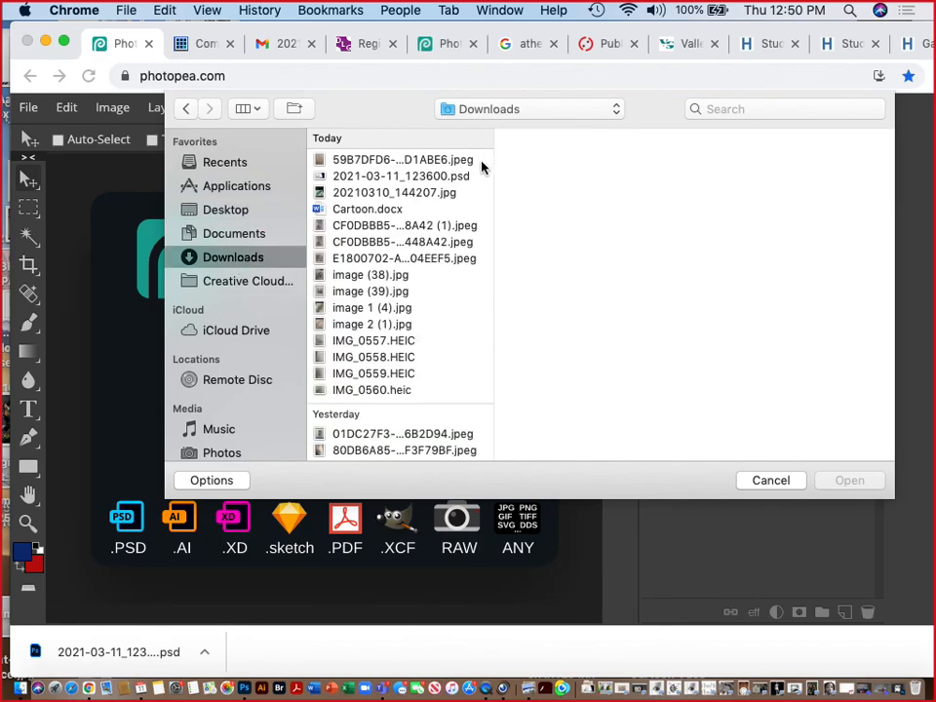
{"action": "left_click", "coordinate": [442, 177]}
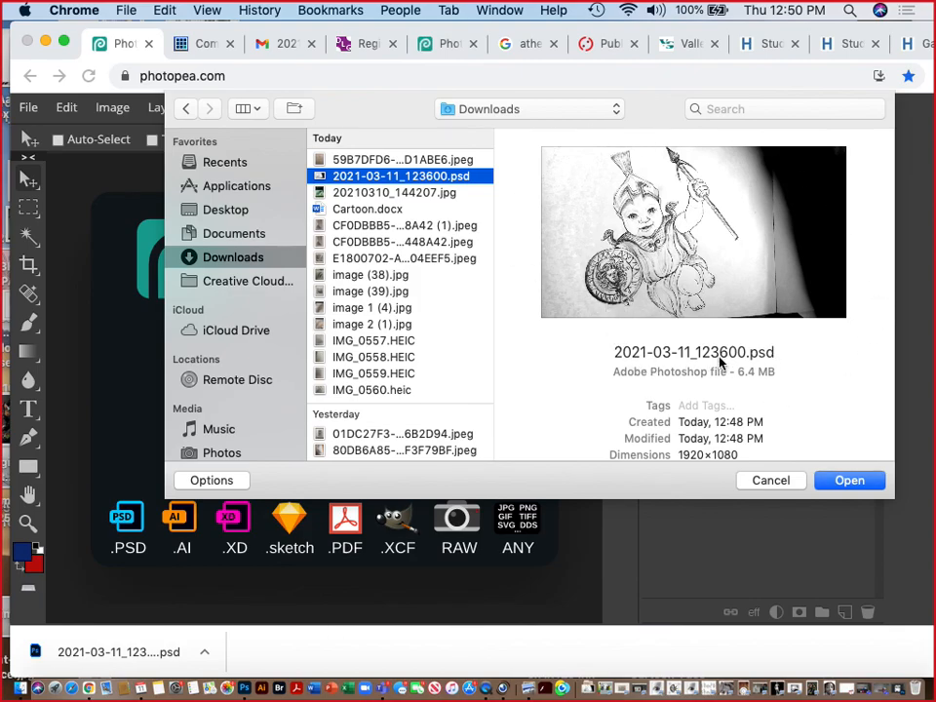
{"action": "left_click", "coordinate": [860, 479]}
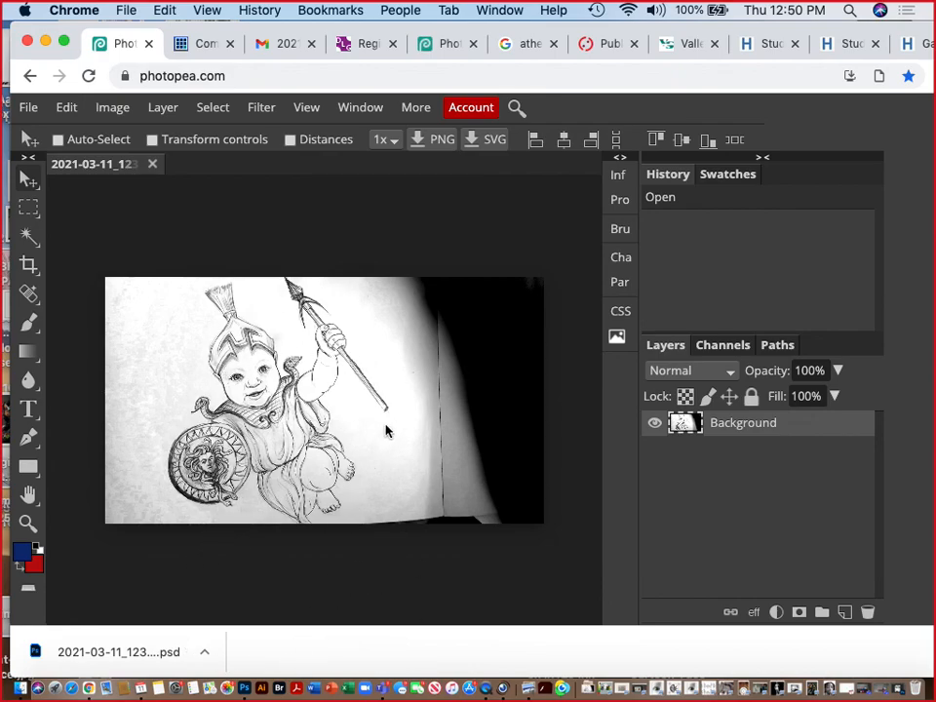
{"action": "left_click", "coordinate": [29, 107]}
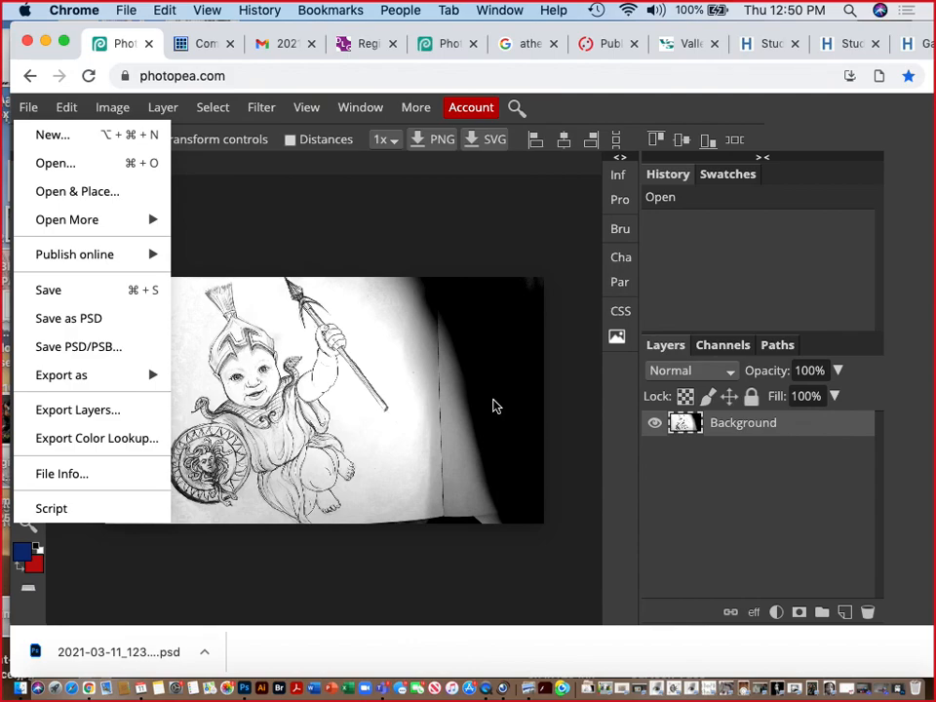
{"action": "left_click", "coordinate": [446, 216]}
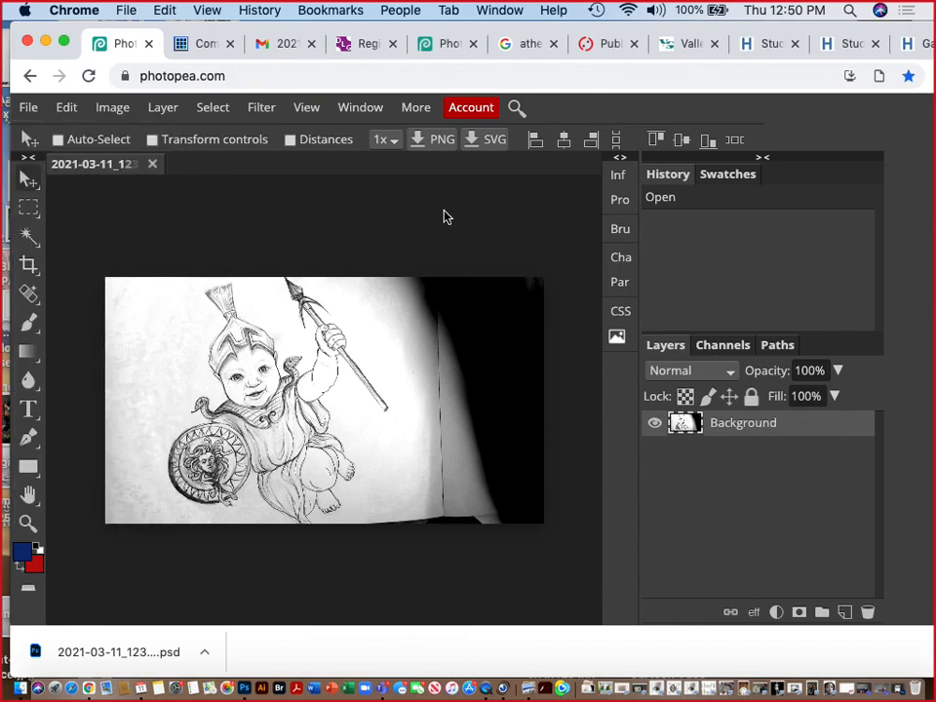